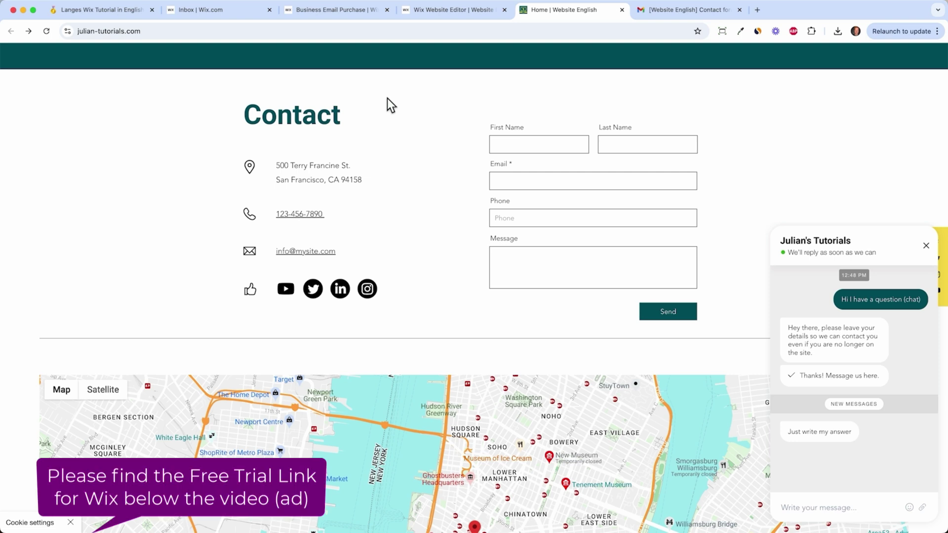
# Look over the Business Email page and the site Inbox showing the visitor's chat conversation
pyautogui.scroll(2, 451, 284)
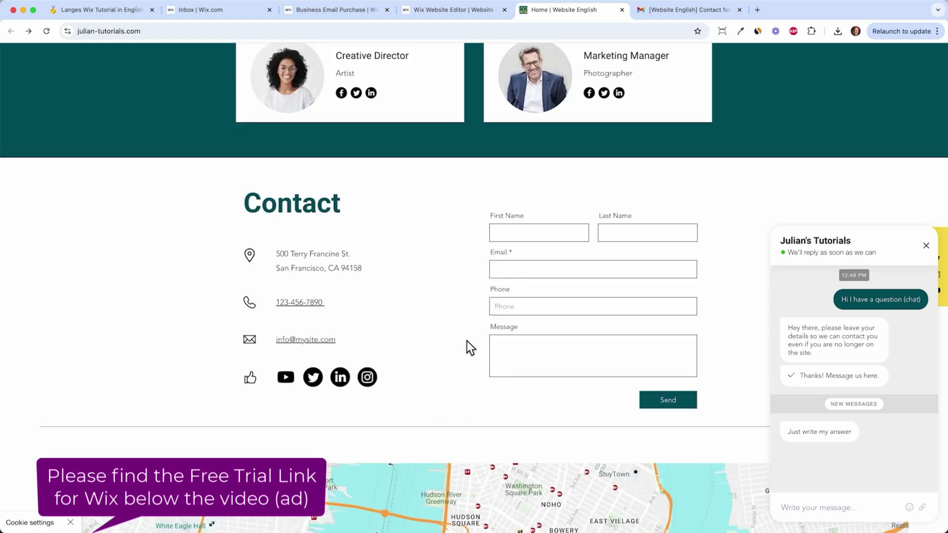
pyautogui.scroll(-10, 467, 341)
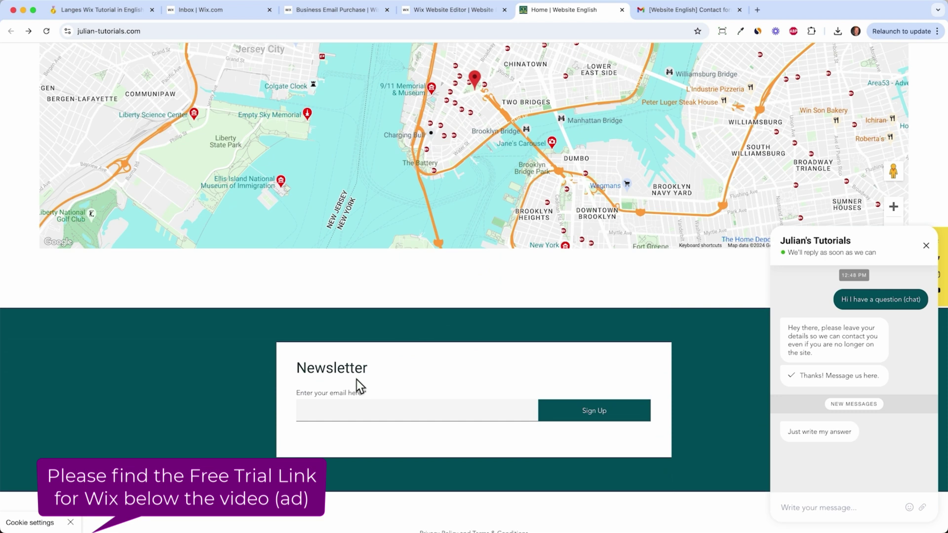
pyautogui.scroll(8, 412, 375)
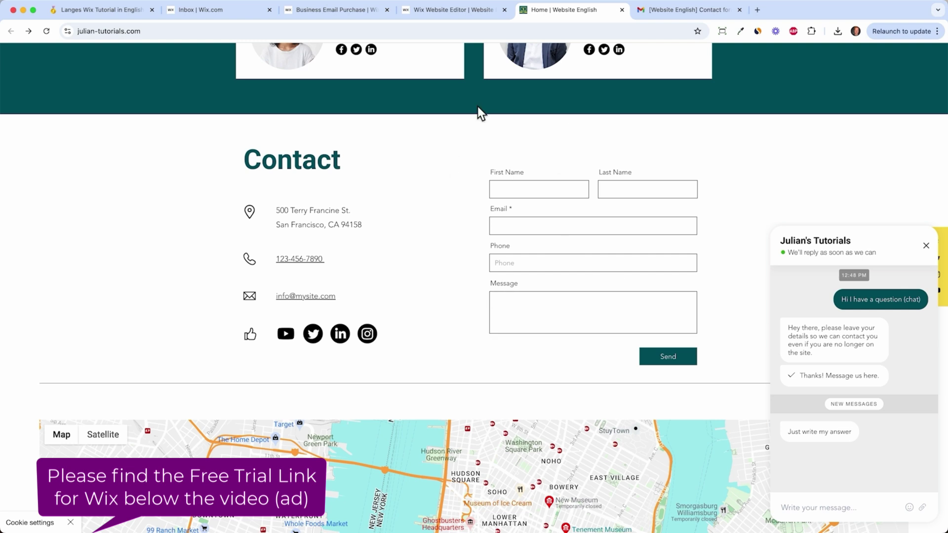
pyautogui.click(342, 15)
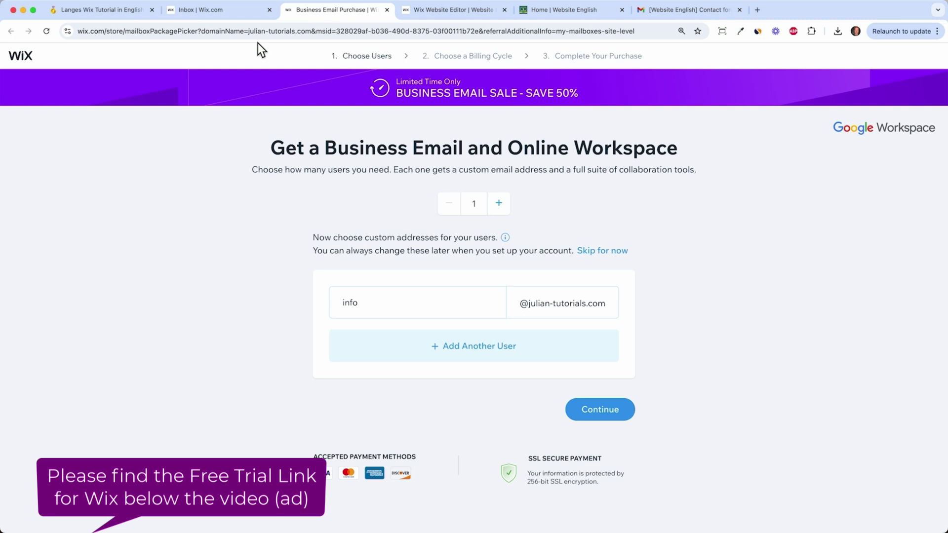
pyautogui.click(233, 17)
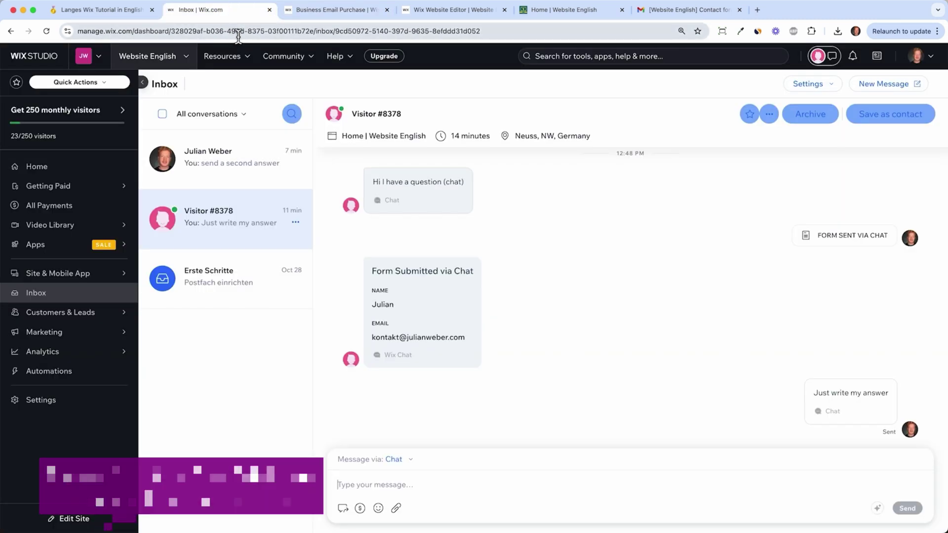
pyautogui.moveTo(97, 363)
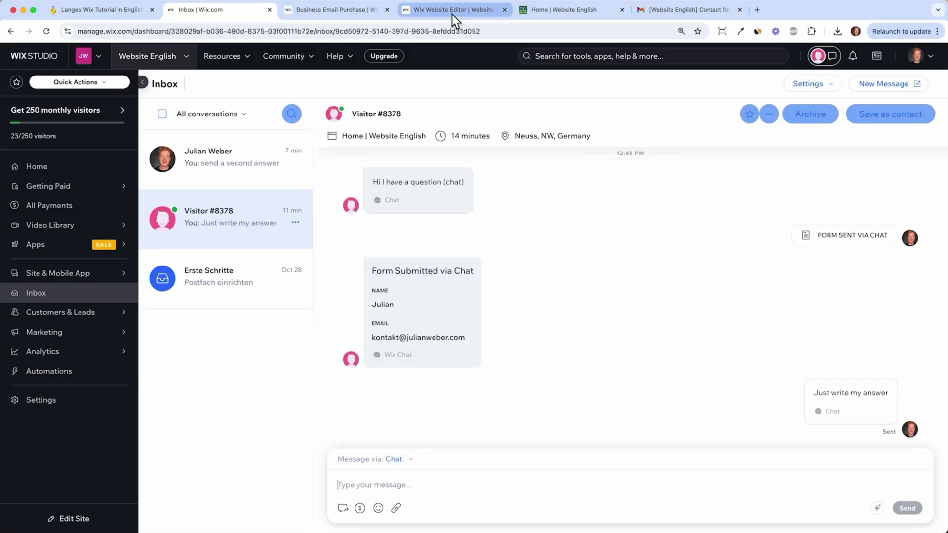
# Rename the Get Subscribers form to 'Newsletter Box Homepage' and start its thank-you email automation
pyautogui.click(452, 14)
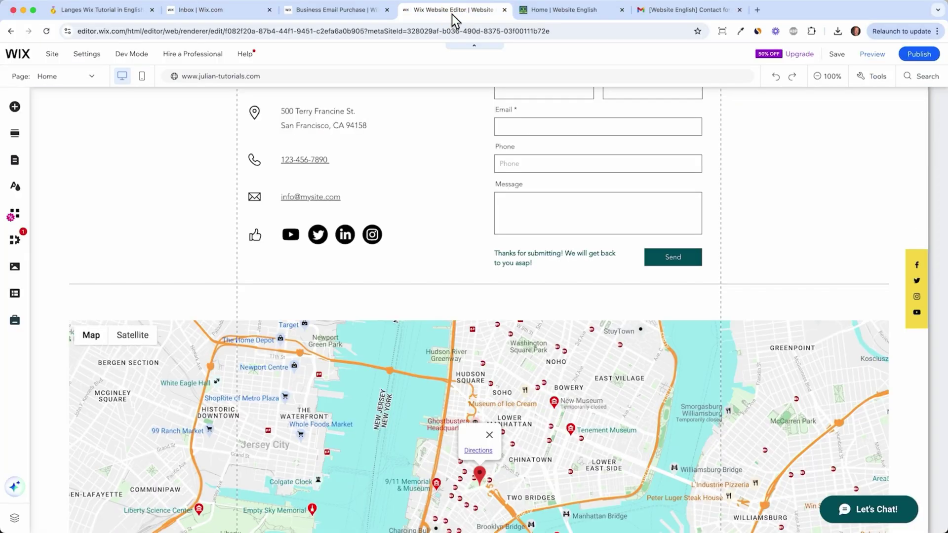
pyautogui.scroll(-10, 482, 318)
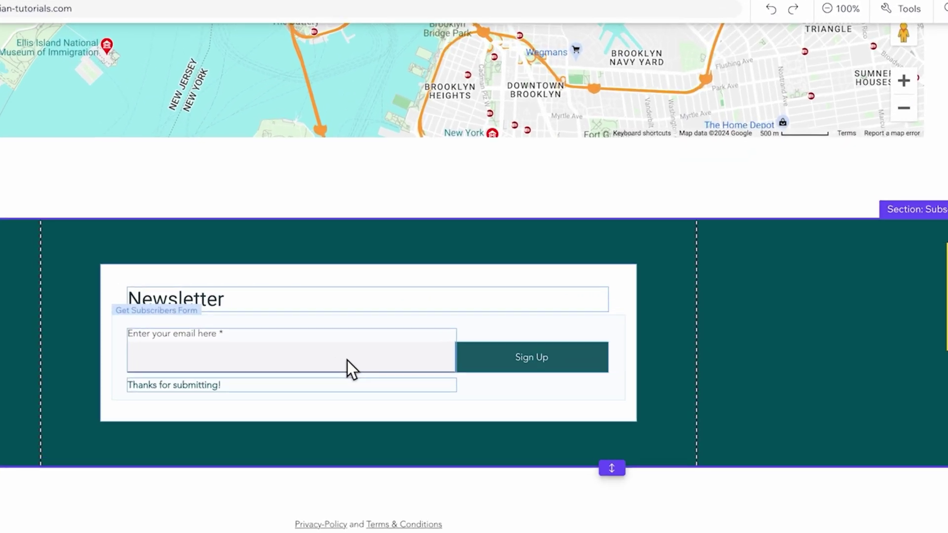
pyautogui.click(465, 337)
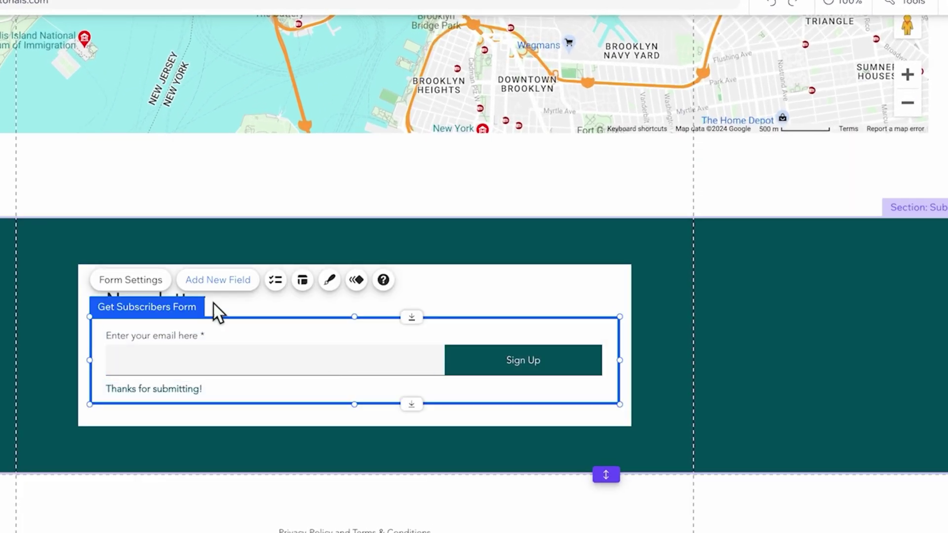
pyautogui.click(148, 290)
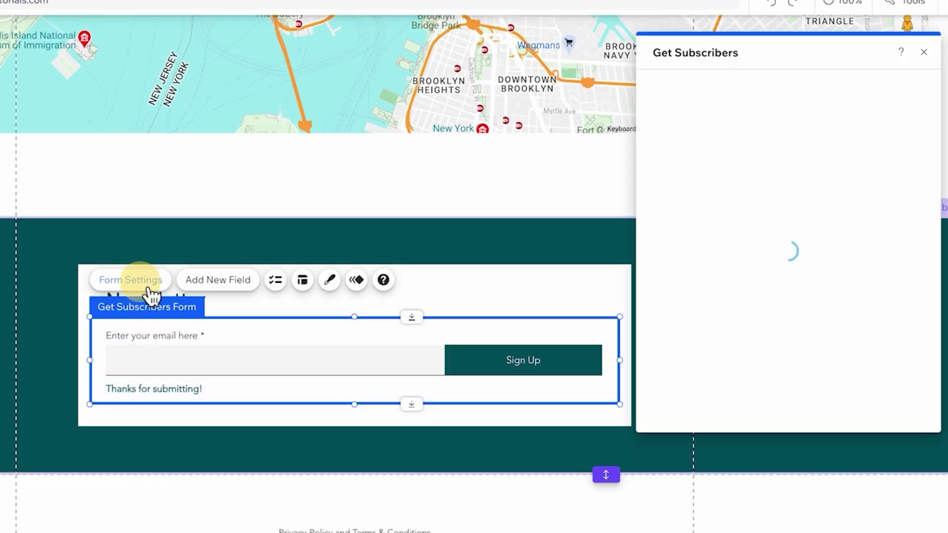
pyautogui.click(670, 117)
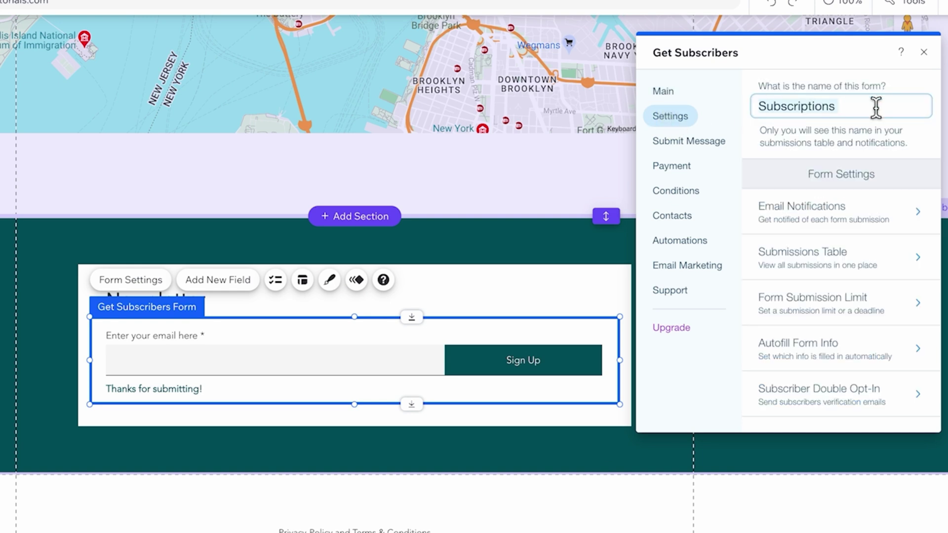
pyautogui.write('Newslette')
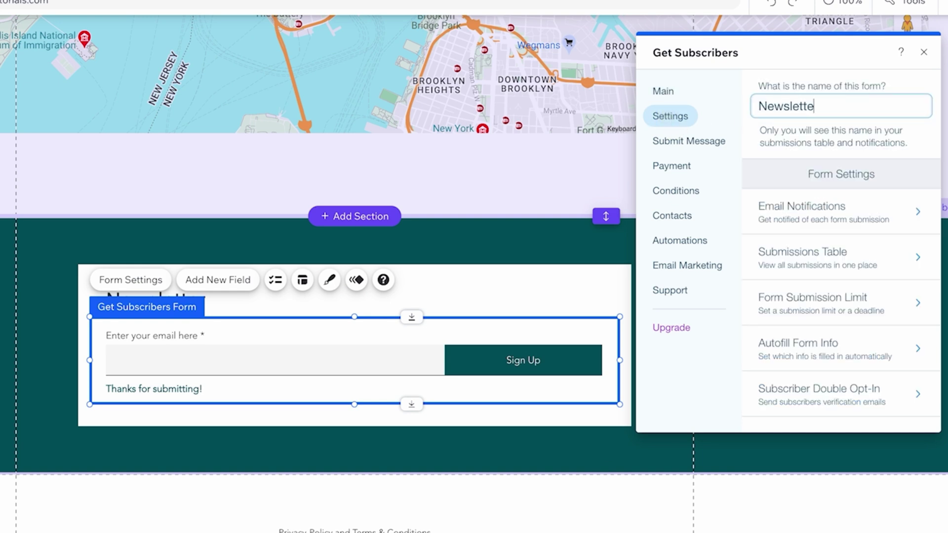
pyautogui.write('r Box Homepage')
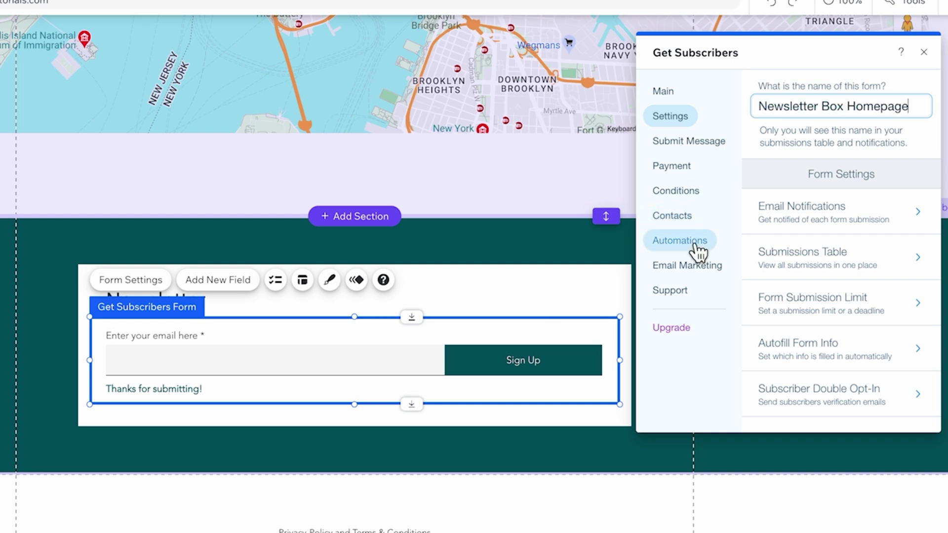
pyautogui.click(696, 244)
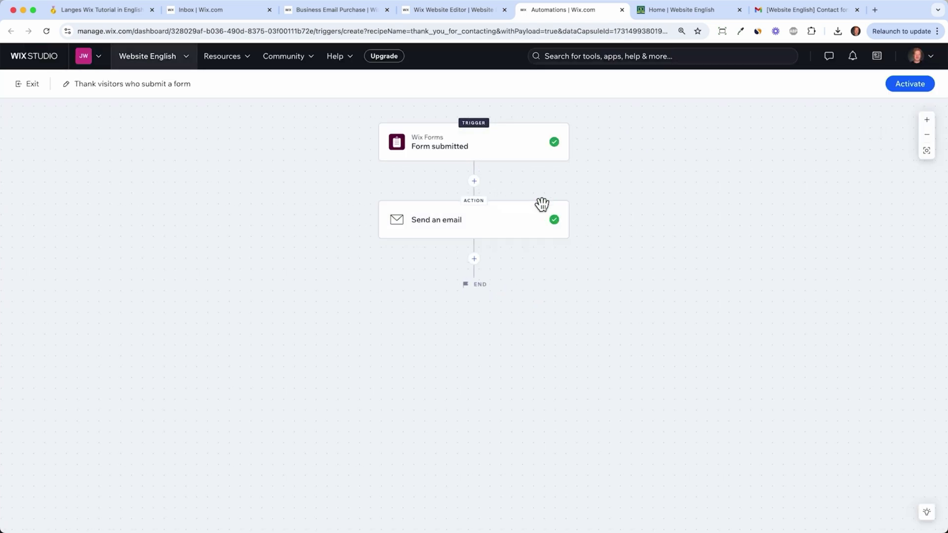
# Limit the Form submitted trigger to the Newsletter Box Homepage form, then bring up the email action
pyautogui.click(521, 161)
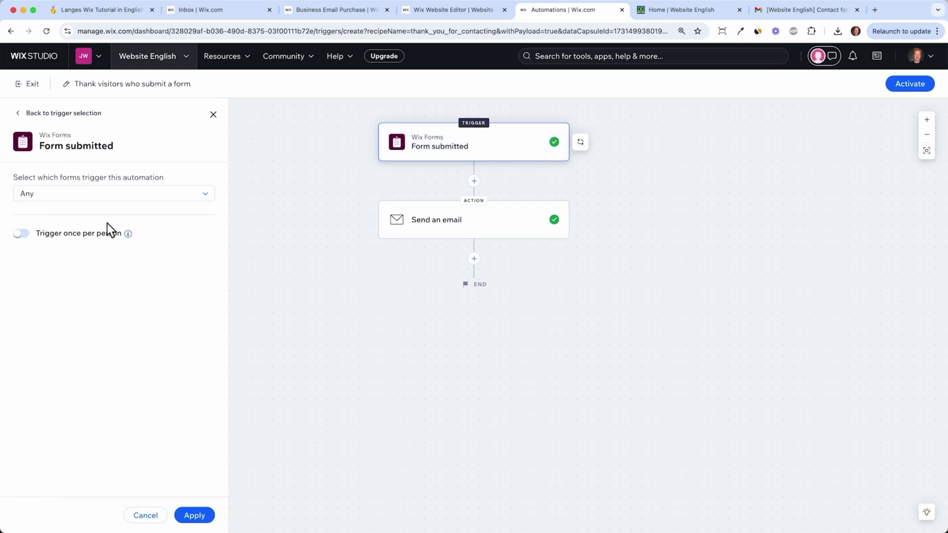
pyautogui.click(116, 195)
pyautogui.click(79, 225)
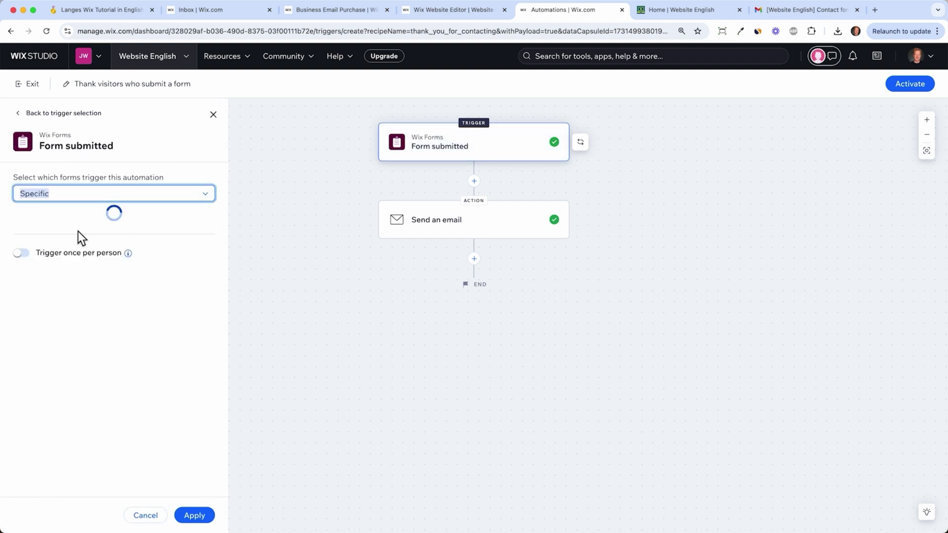
pyautogui.click(91, 216)
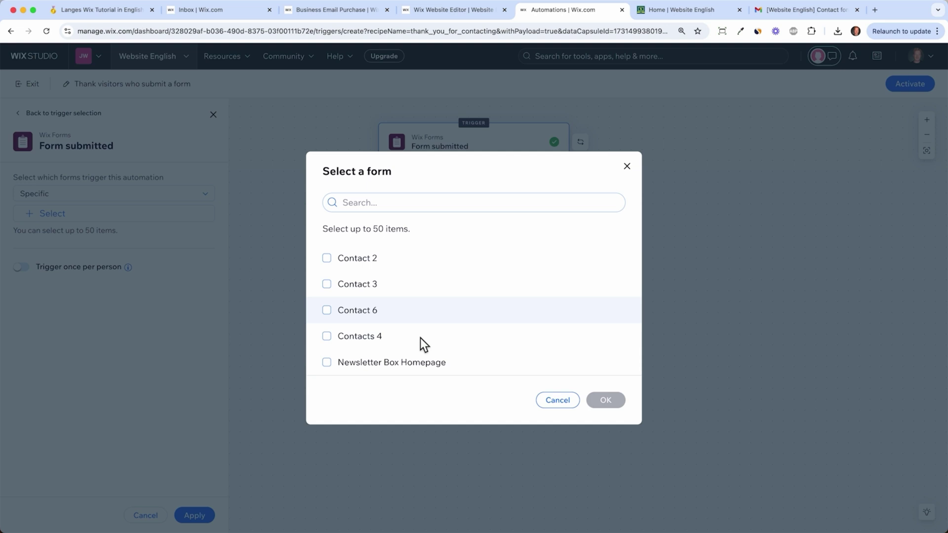
pyautogui.click(399, 366)
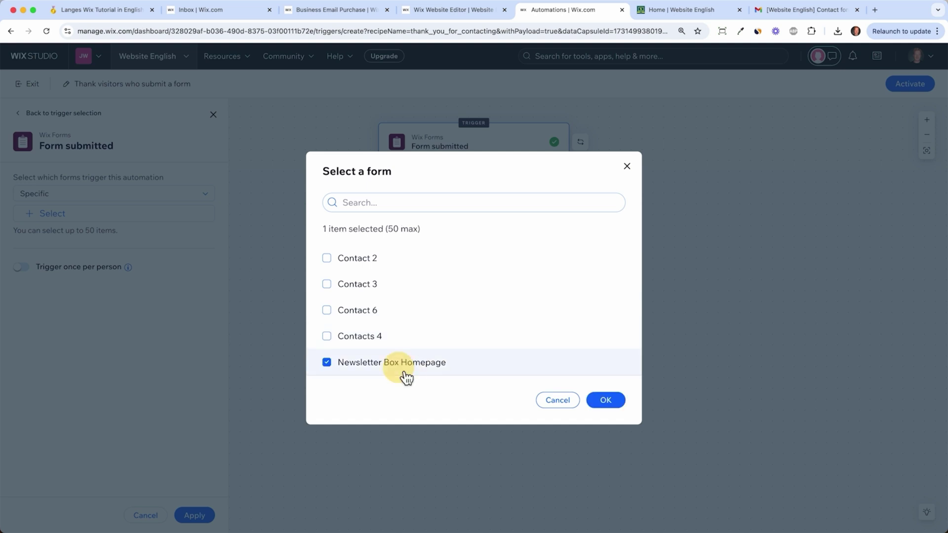
pyautogui.click(612, 404)
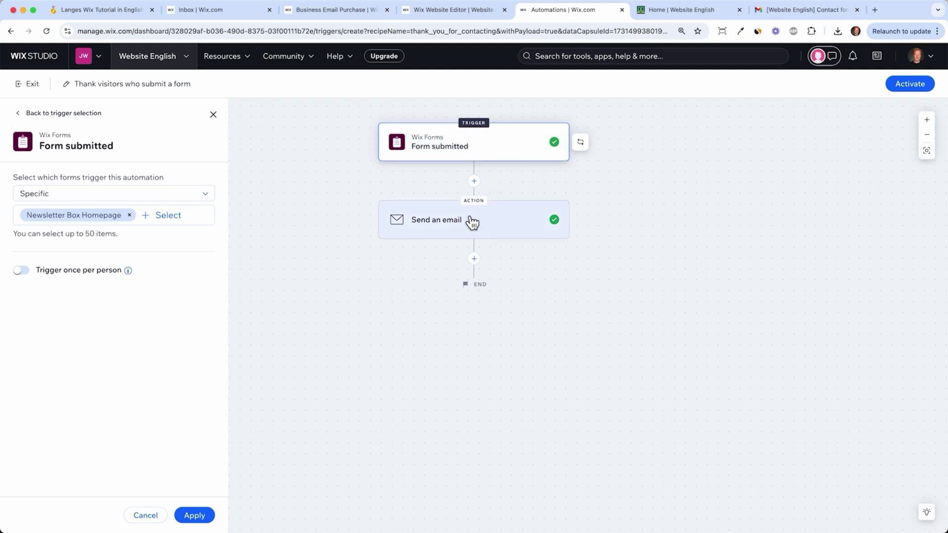
pyautogui.click(430, 226)
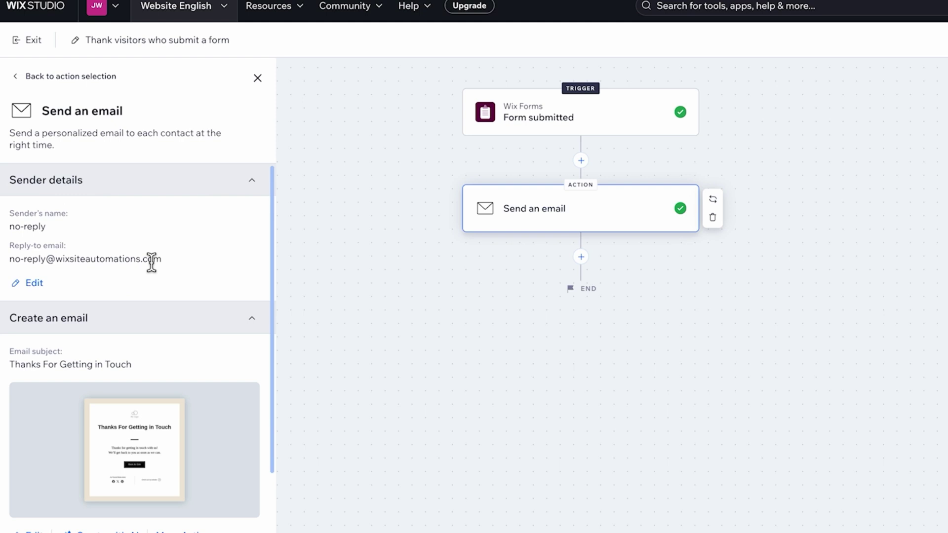
# Add a sender name and reply-to address for the thank-you email
pyautogui.scroll(-2, 152, 262)
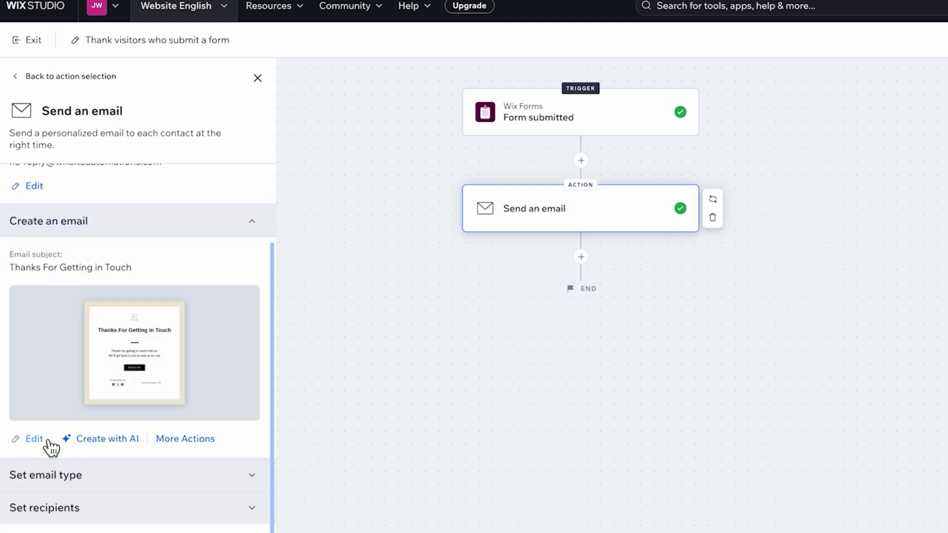
pyautogui.click(45, 438)
pyautogui.click(28, 433)
pyautogui.click(38, 441)
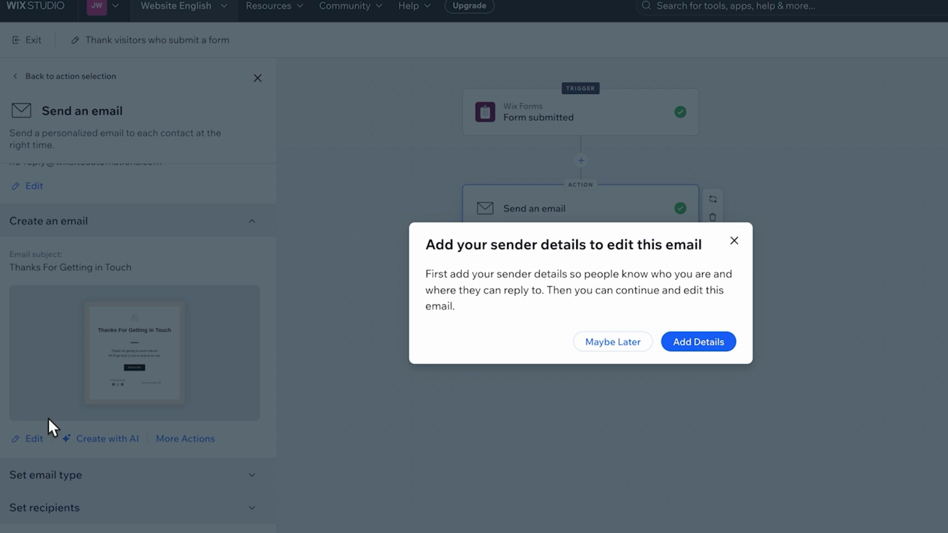
pyautogui.click(699, 341)
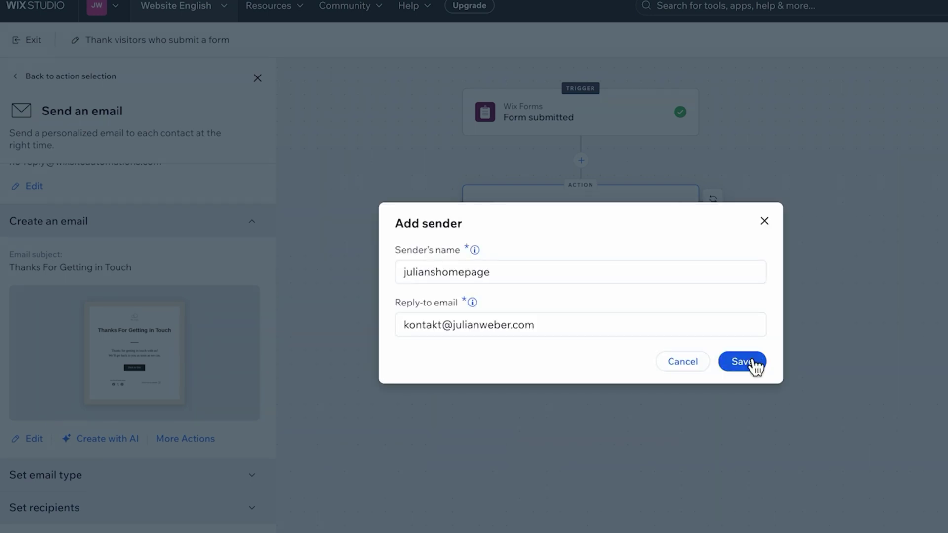
pyautogui.click(754, 365)
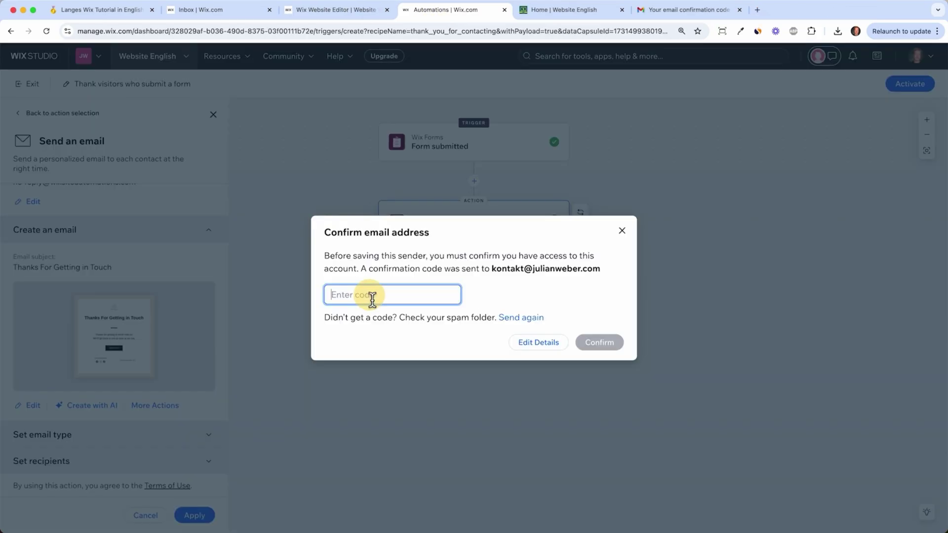
# Verify the sender's email with the pasted code and save it as the email's sender
pyautogui.press('super+v')
pyautogui.click(597, 350)
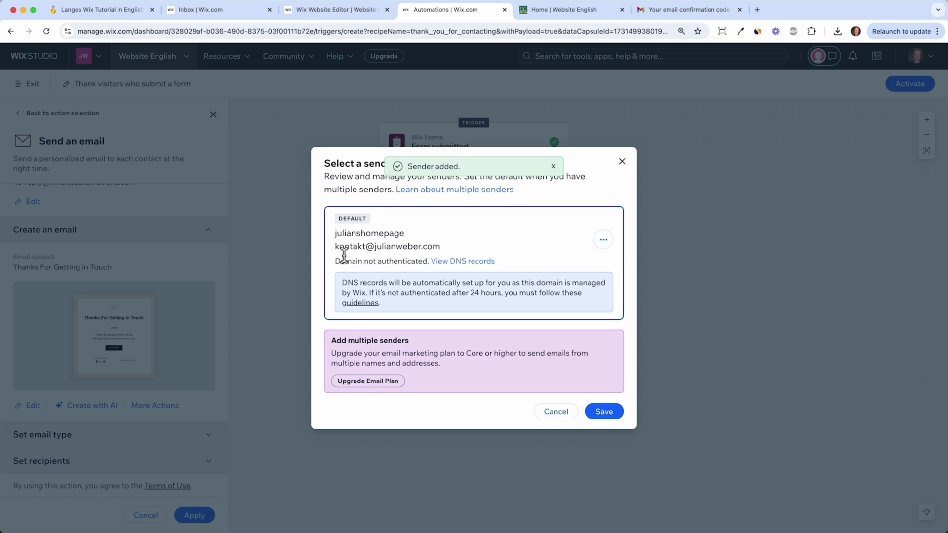
pyautogui.moveTo(339, 251); pyautogui.dragTo(446, 253)
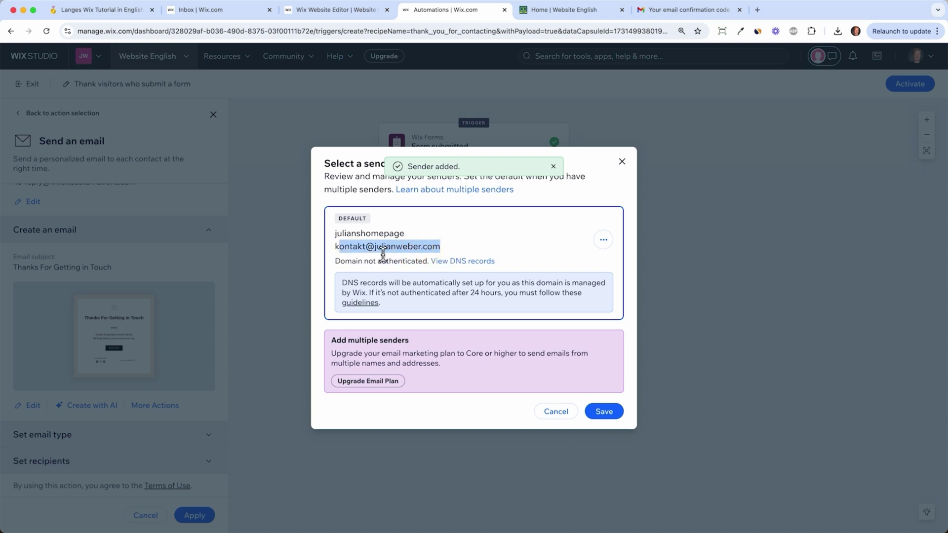
pyautogui.click(611, 414)
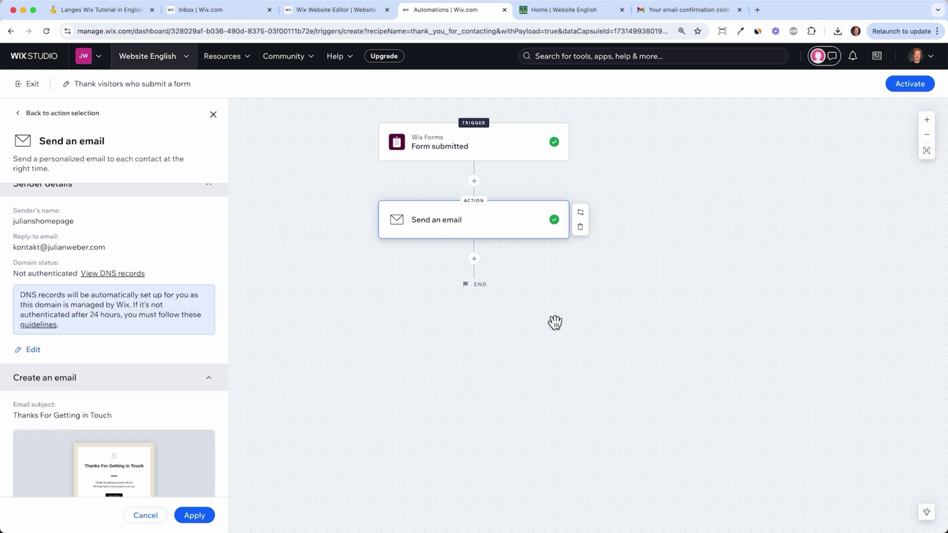
pyautogui.scroll(-2, 52, 394)
# Load the Thanks For Getting in Touch email and bring up the My Logo section's options
pyautogui.click(36, 408)
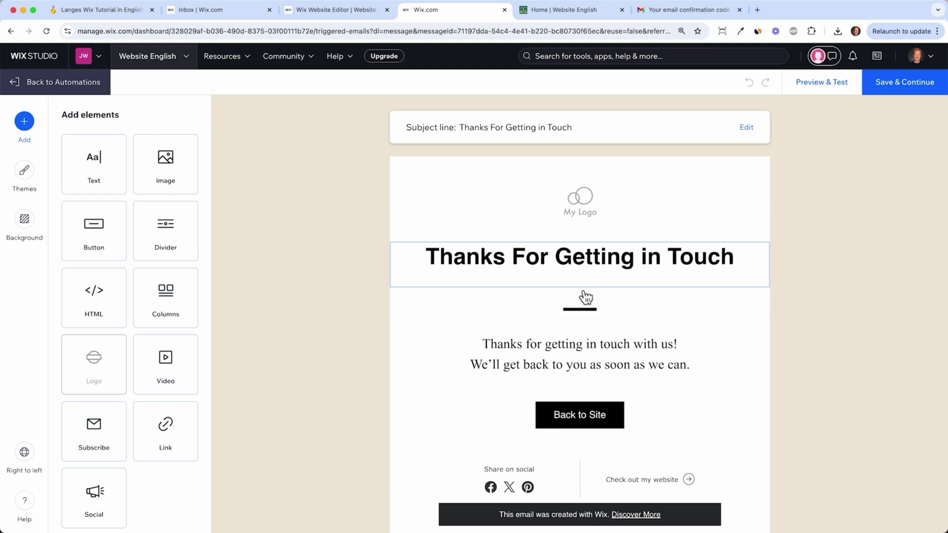
pyautogui.scroll(-2, 586, 296)
pyautogui.scroll(2, 586, 296)
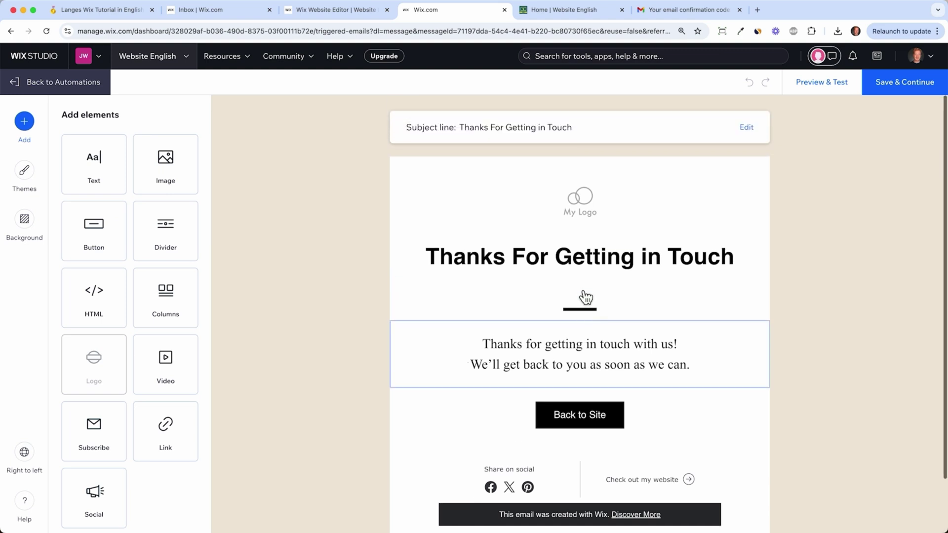
pyautogui.click(714, 216)
pyautogui.click(854, 232)
pyautogui.click(573, 213)
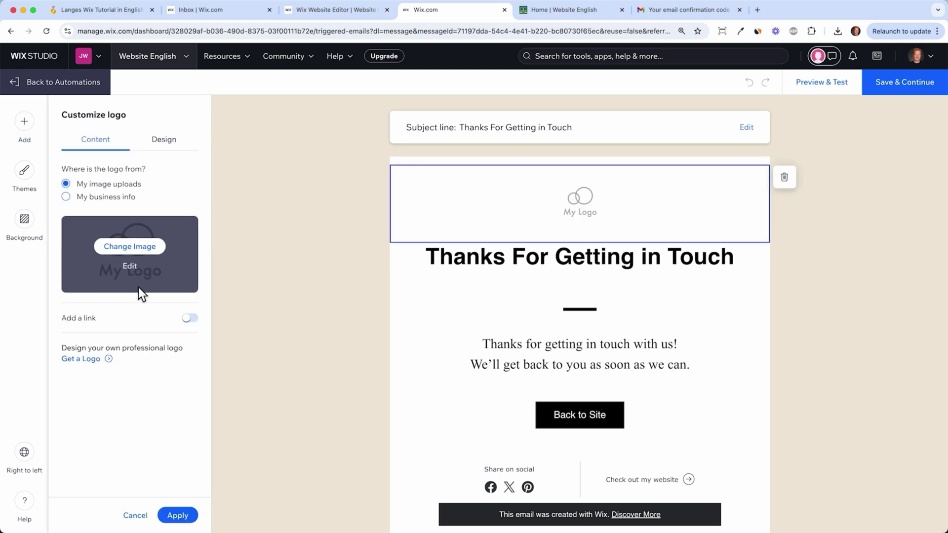
# Delete the logo section and select the 'Thanks For Getting in Touch' heading
pyautogui.click(785, 178)
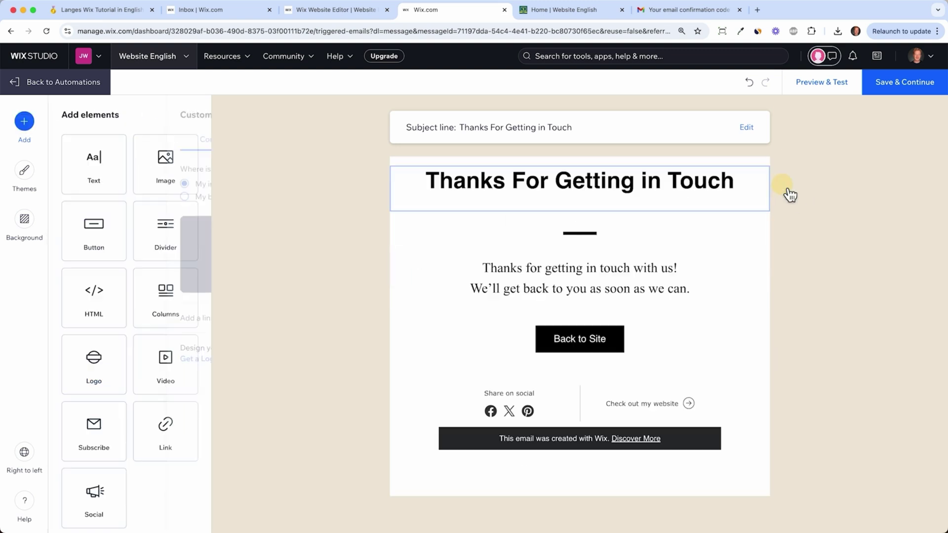
pyautogui.click(537, 193)
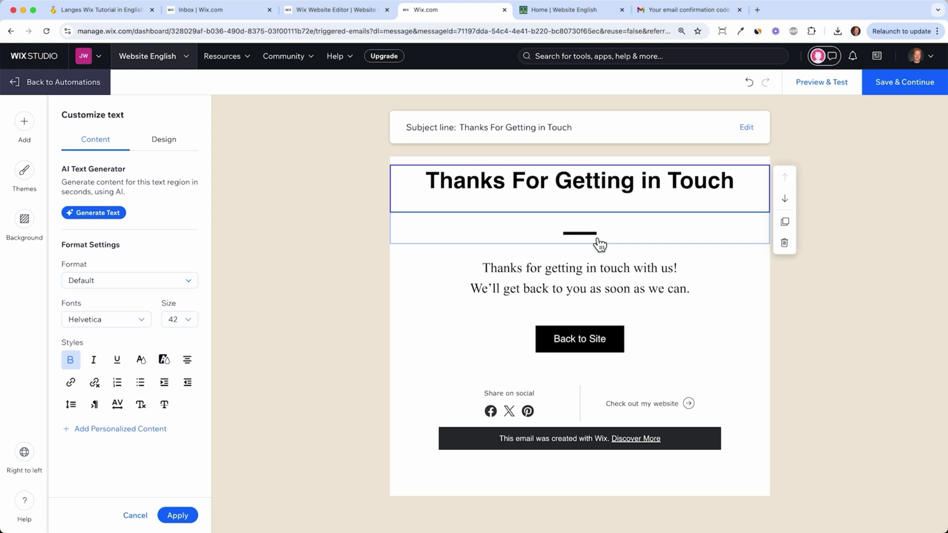
# Delete the heading and divider, replacing the body text with 'Hallo,' and a placeholder line
pyautogui.click(785, 243)
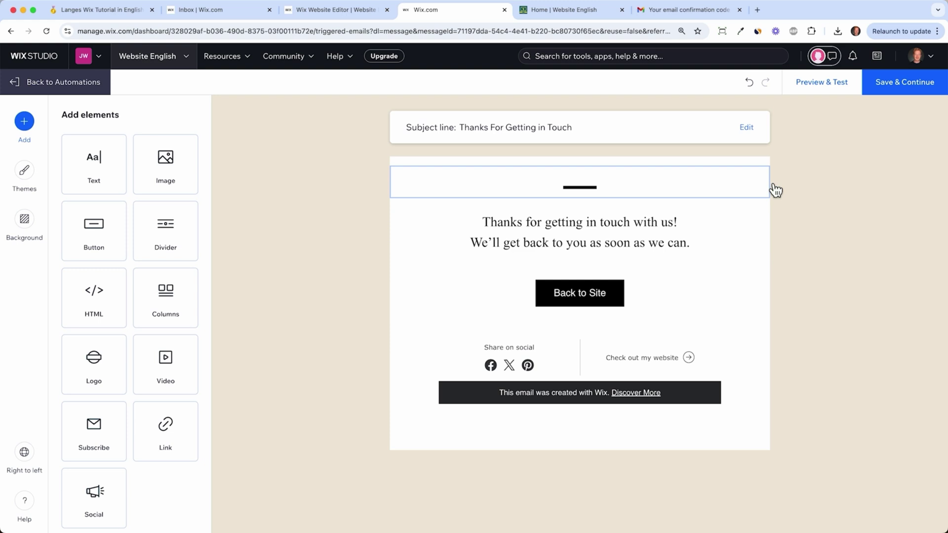
pyautogui.click(614, 215)
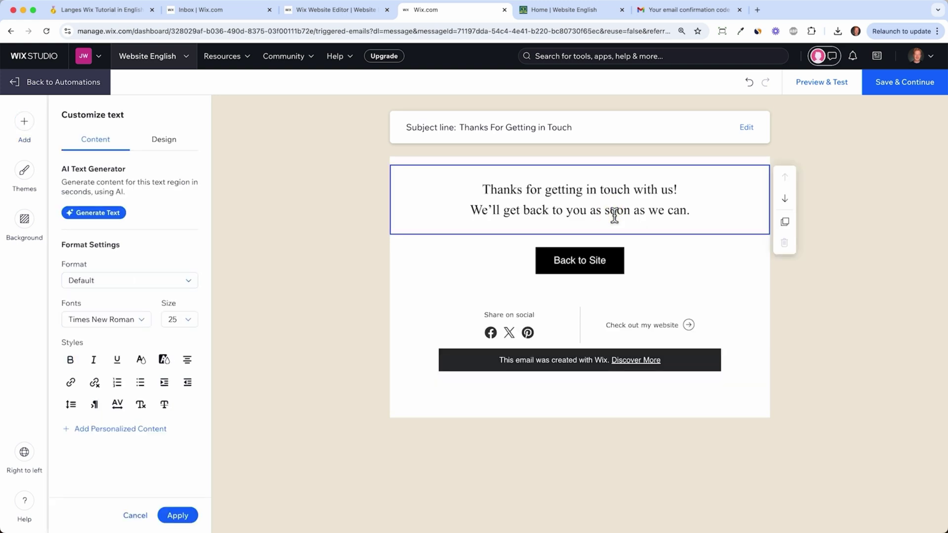
pyautogui.hotkey('ctrl', 'a')
pyautogui.write('Hallo')
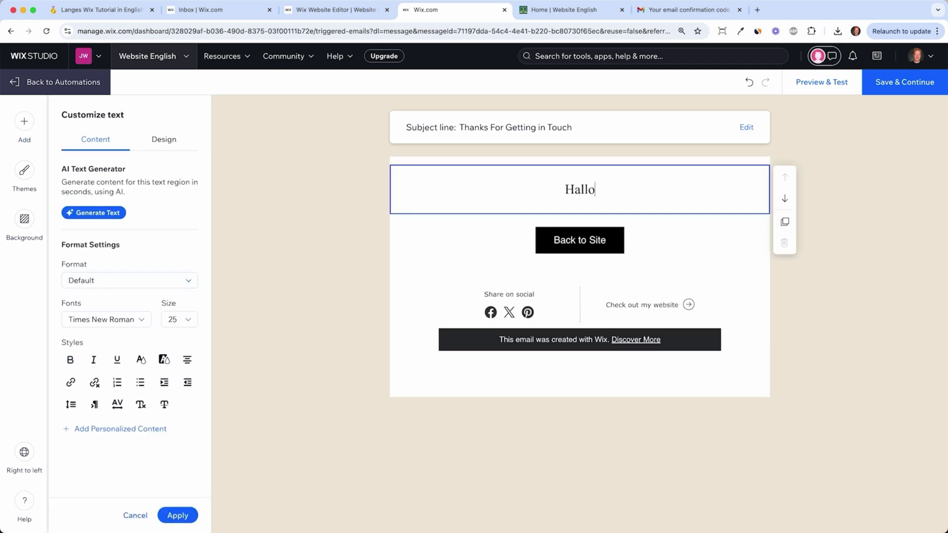
pyautogui.write(',')
pyautogui.press('Return')
pyautogui.write('jknsfjvknsfjknv')
# Left-align all the message text
pyautogui.hotkey('ctrl', 'a')
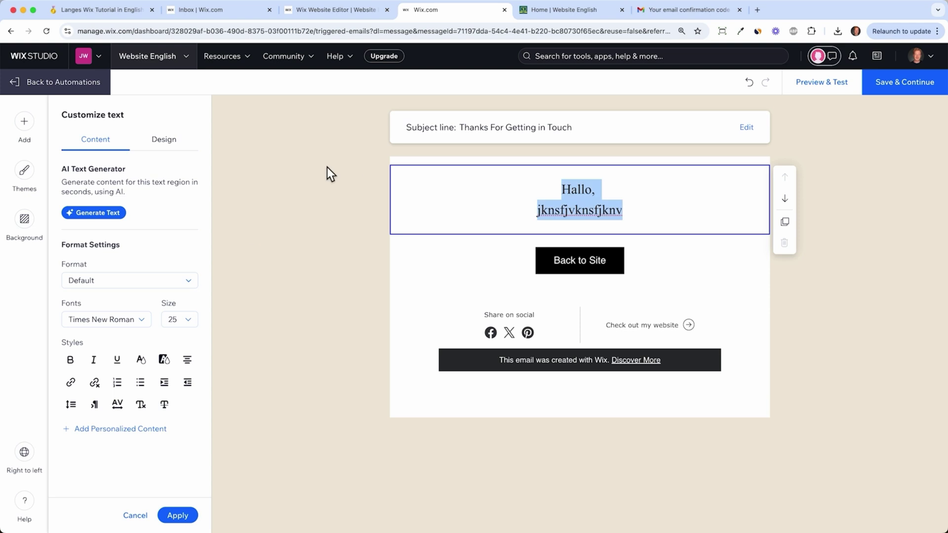
pyautogui.click(186, 361)
pyautogui.click(179, 387)
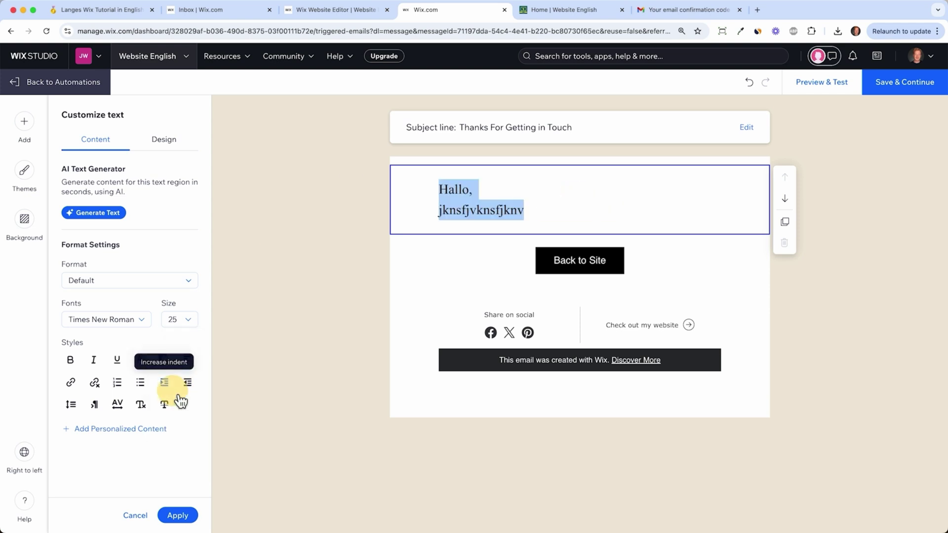
# Delete the Back to Site button and remove the social and website links from the footer
pyautogui.click(586, 256)
pyautogui.click(788, 321)
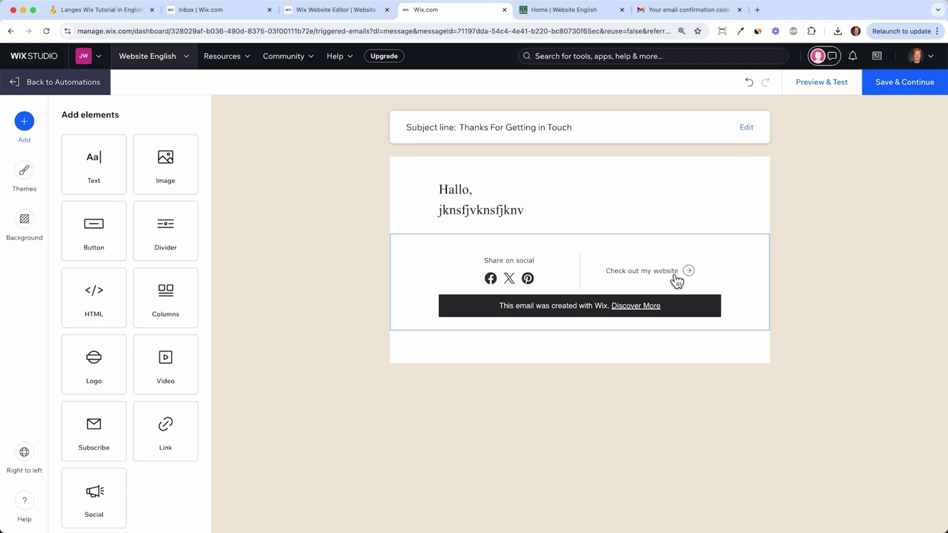
pyautogui.click(491, 271)
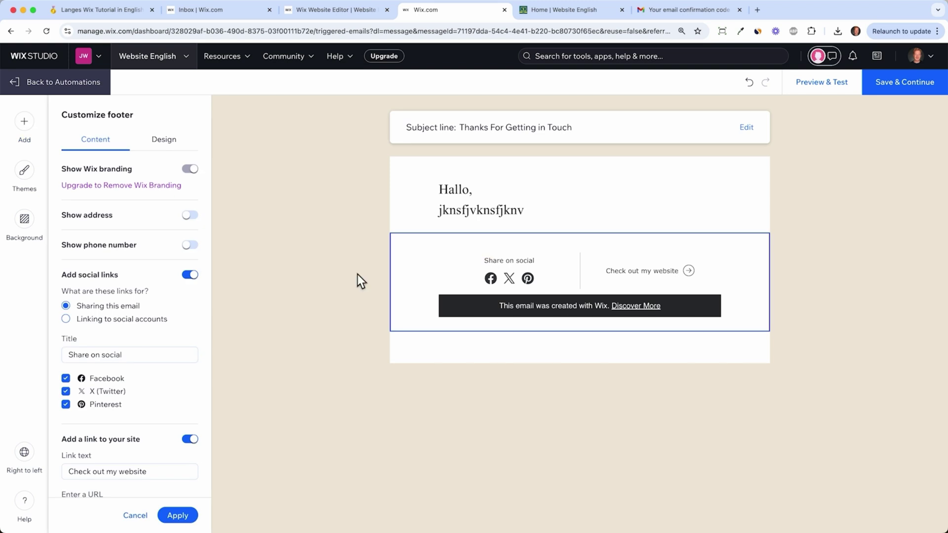
pyautogui.click(191, 276)
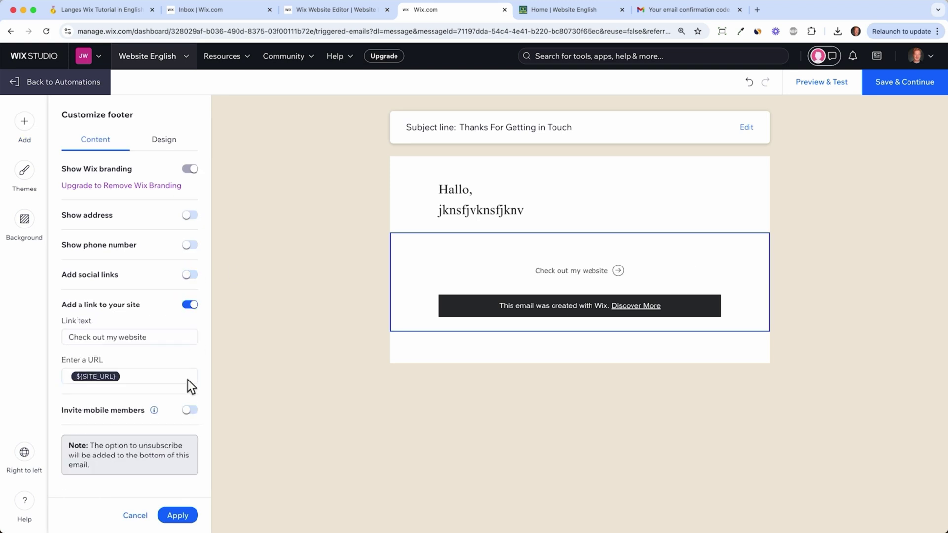
pyautogui.click(197, 307)
pyautogui.click(190, 516)
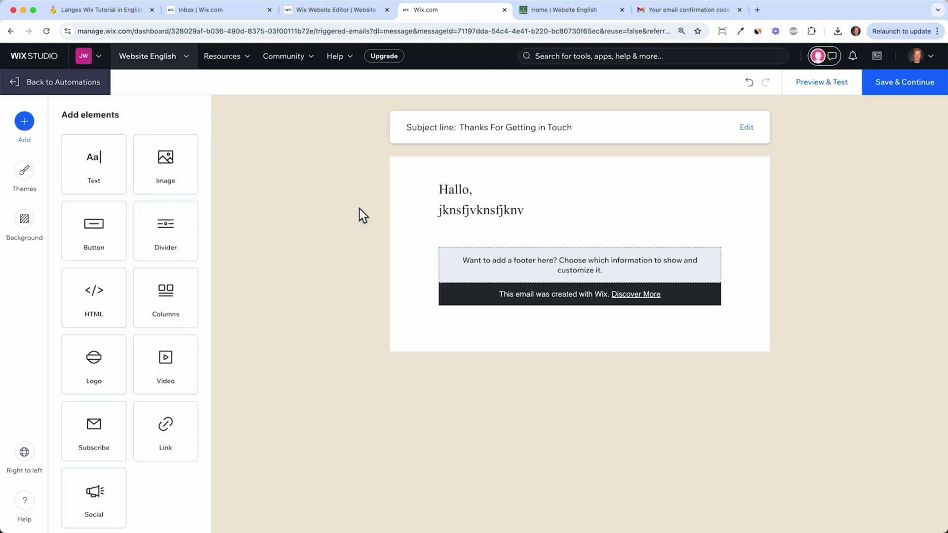
# Set the email background to white
pyautogui.click(23, 223)
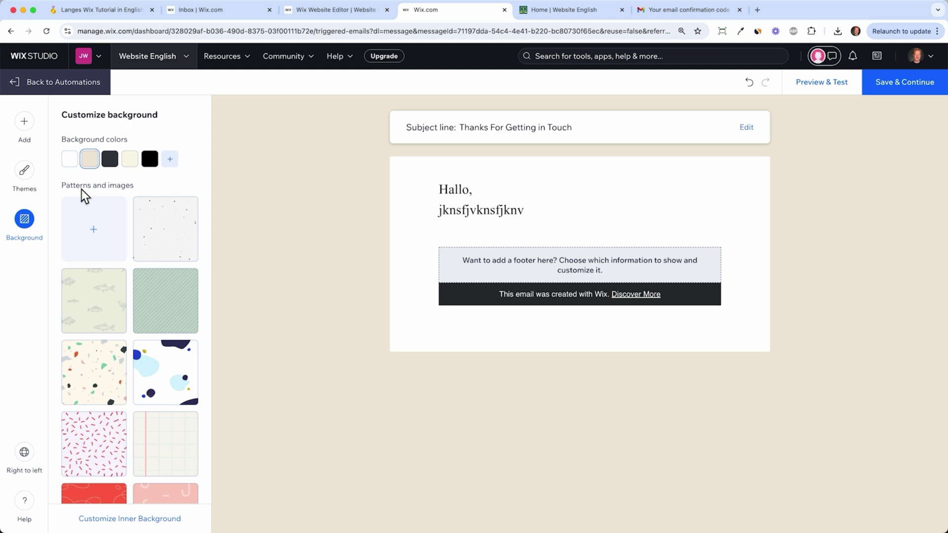
pyautogui.click(71, 162)
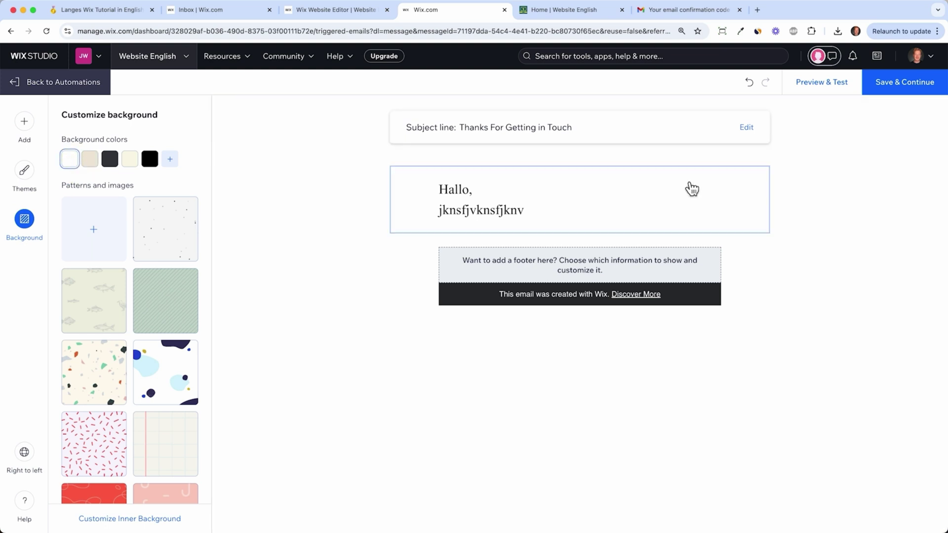
pyautogui.click(736, 221)
# Add three placeholder lines (klmvklmskfmvs, jndfjnvjndfjlnv, jnvjdfnm) to the email body
pyautogui.press('Return')
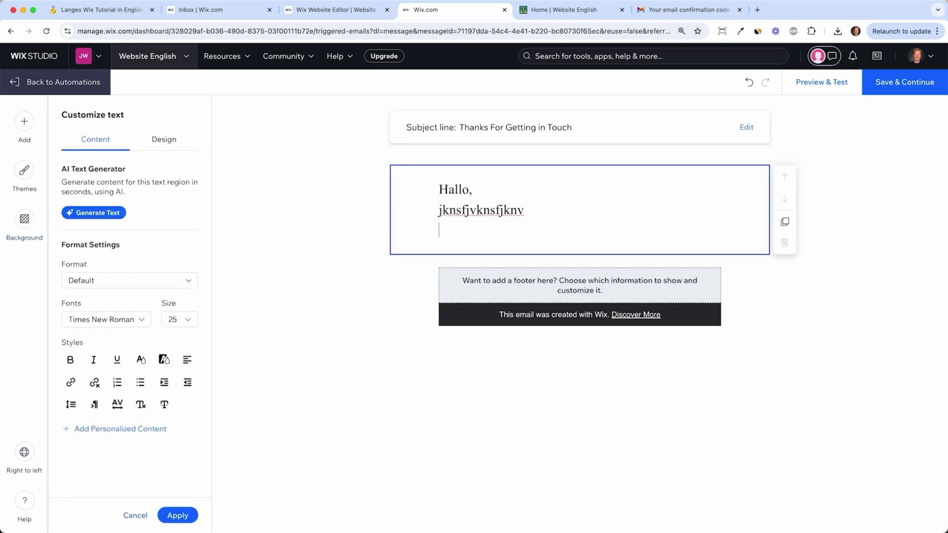
pyautogui.write('klmvklmskfmvs')
pyautogui.press('Return')
pyautogui.write('jndfjnvjndfjlnv')
pyautogui.press('Return')
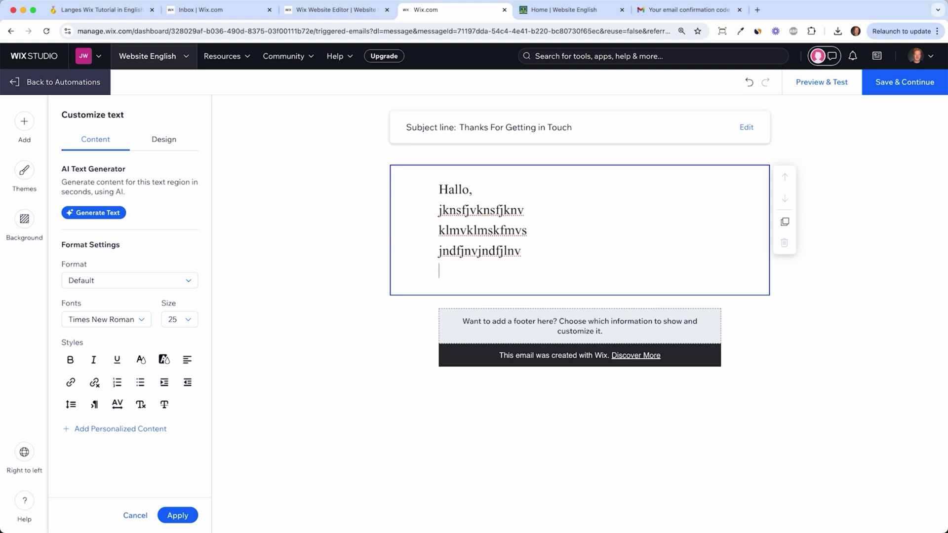
pyautogui.write('jnvjdfnm')
pyautogui.press('Return')
pyautogui.press('Return')
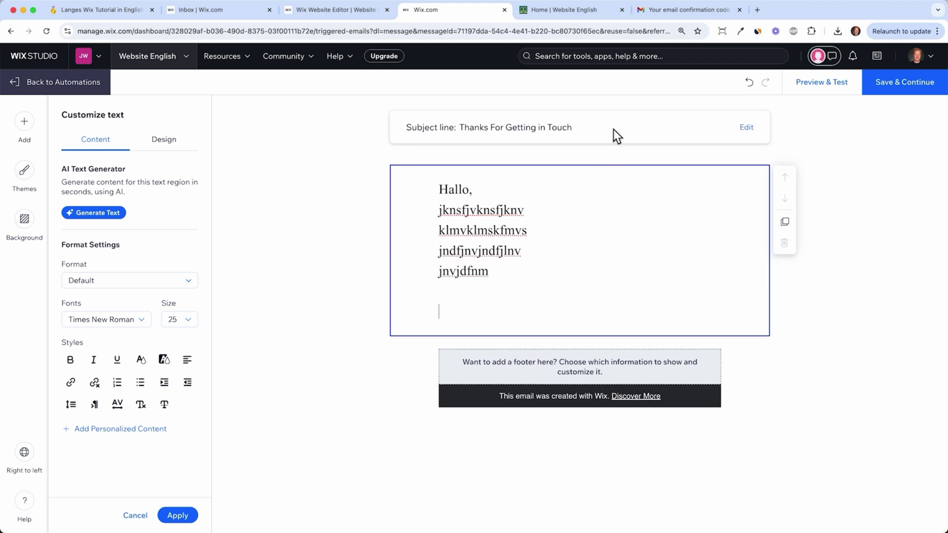
# Link the second body line to the live website's address
pyautogui.moveTo(523, 211); pyautogui.dragTo(442, 212)
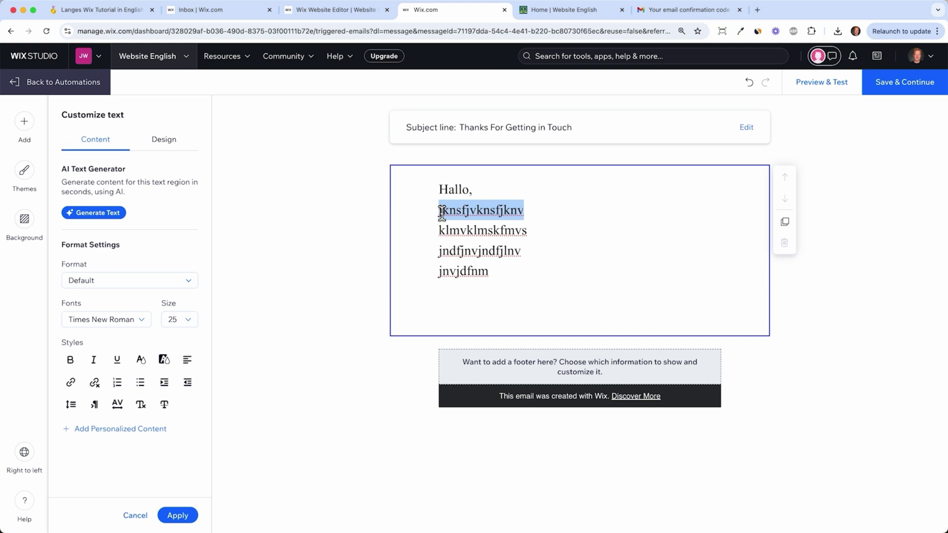
pyautogui.click(563, 10)
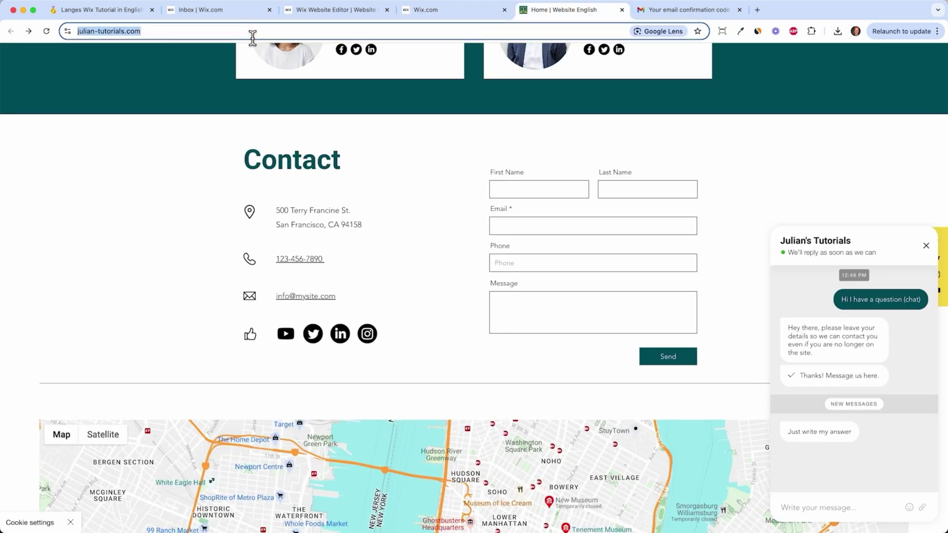
pyautogui.click(428, 9)
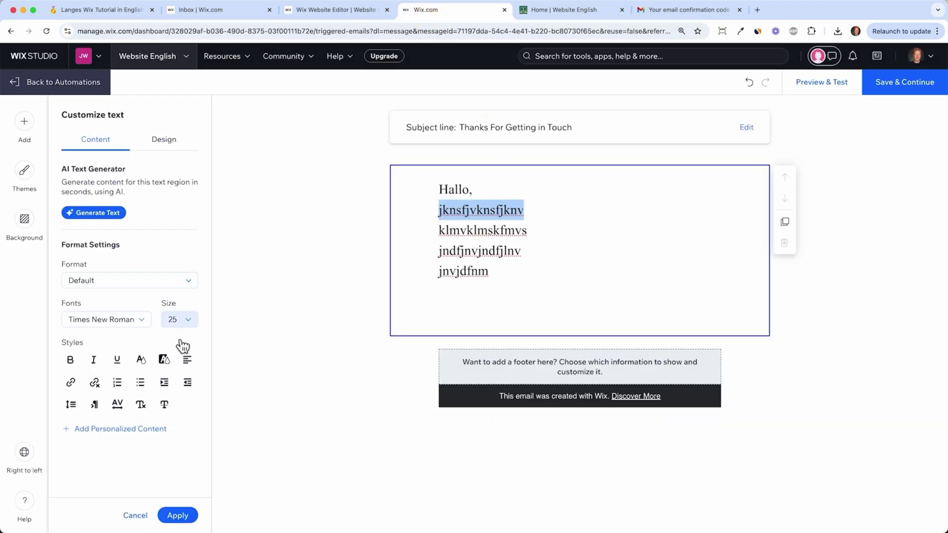
pyautogui.click(74, 384)
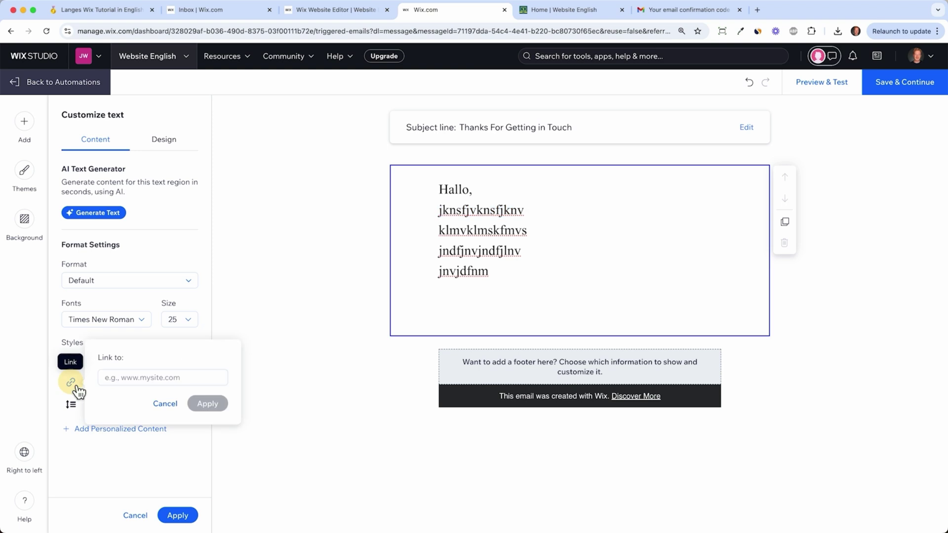
pyautogui.click(130, 379)
pyautogui.write('https://www.julian-tutorials.com/')
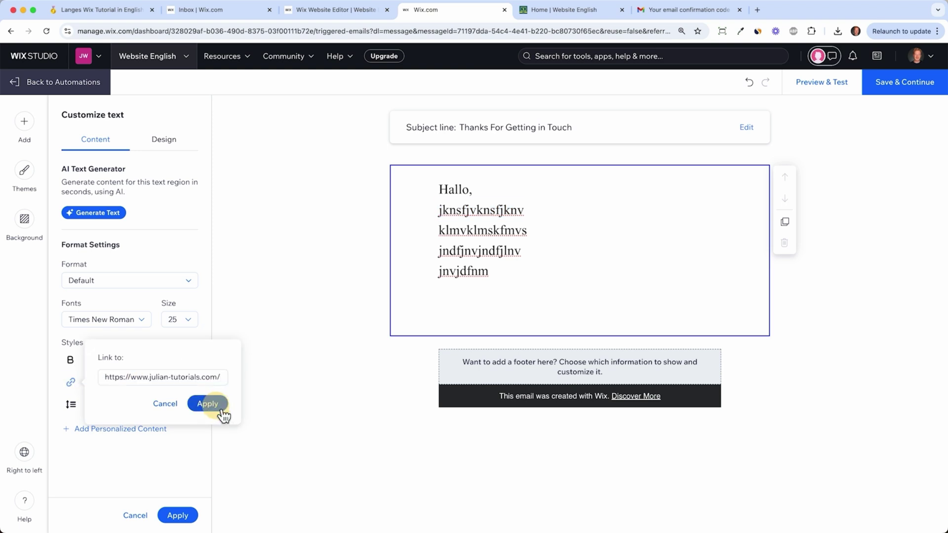
pyautogui.click(220, 409)
pyautogui.click(529, 251)
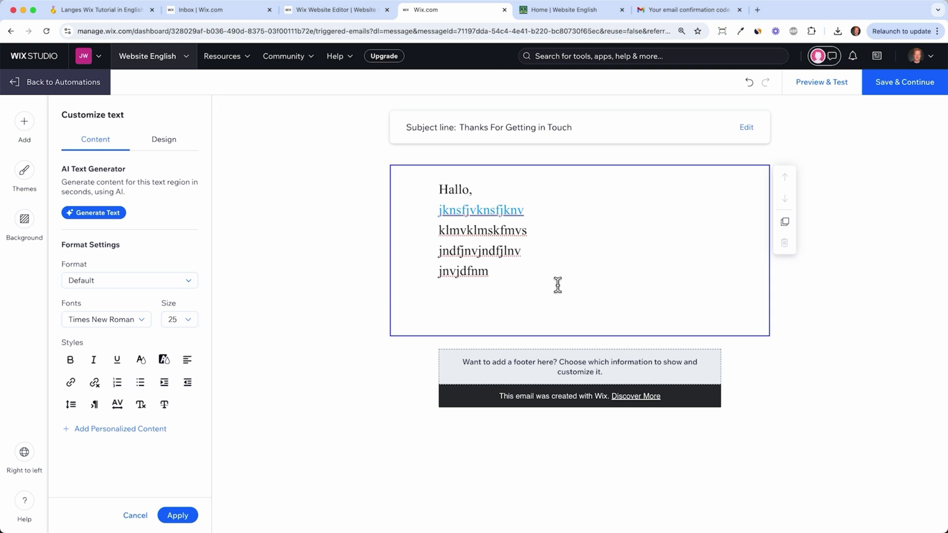
# Add a 'Best,' sign-off followed by the sender's name
pyautogui.press('Return')
pyautogui.press('Return')
pyautogui.write('Bes')
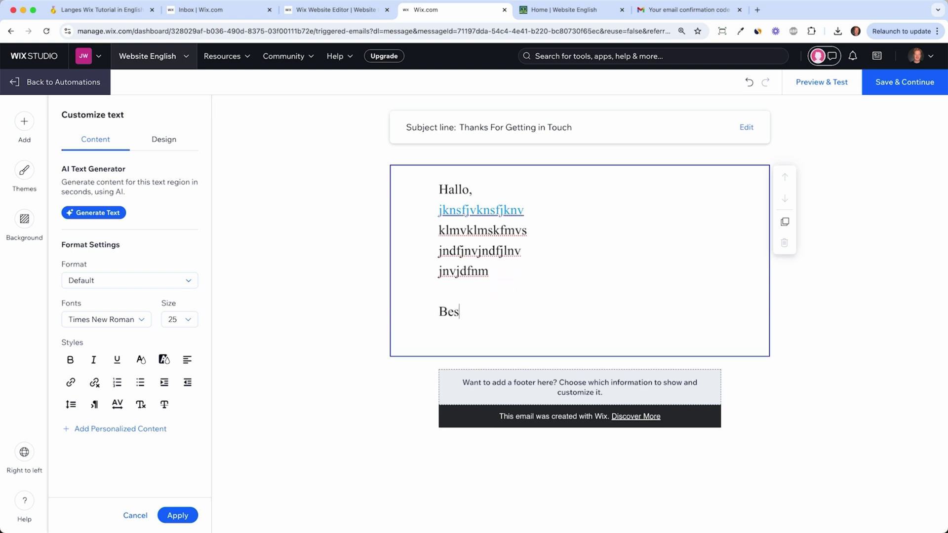
pyautogui.write('t,')
pyautogui.press('Return')
pyautogui.write('Julia')
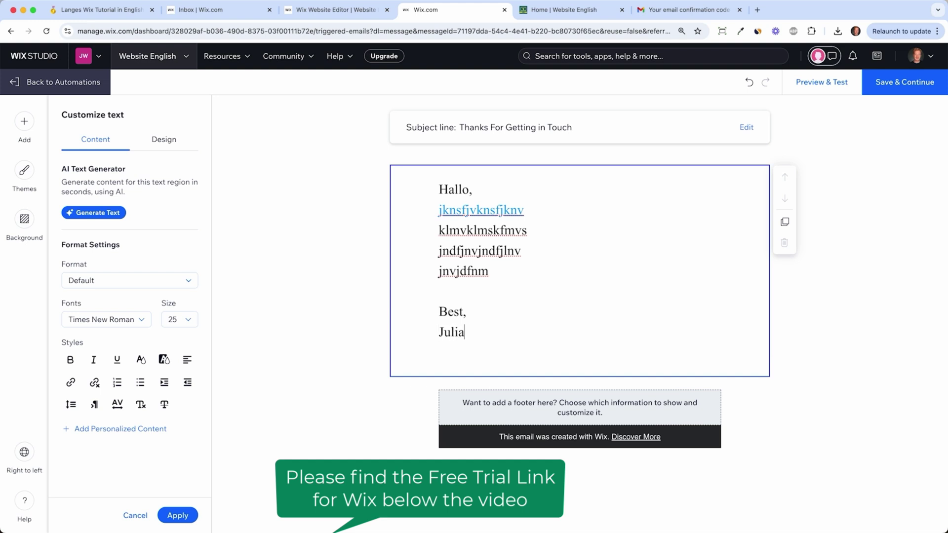
pyautogui.write('n')
# Set all email text to size 18 and add extra space above the sign-off
pyautogui.press('super+a')
pyautogui.click(189, 320)
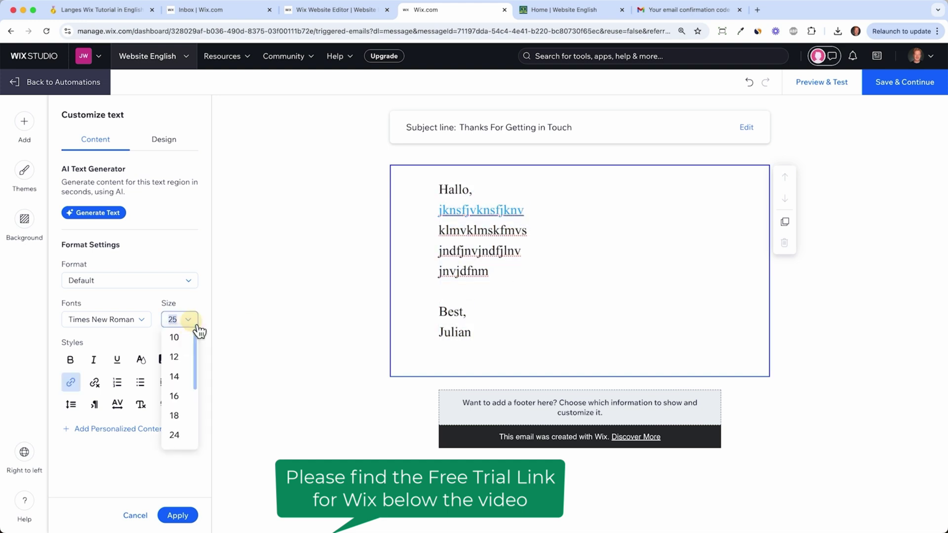
pyautogui.click(174, 416)
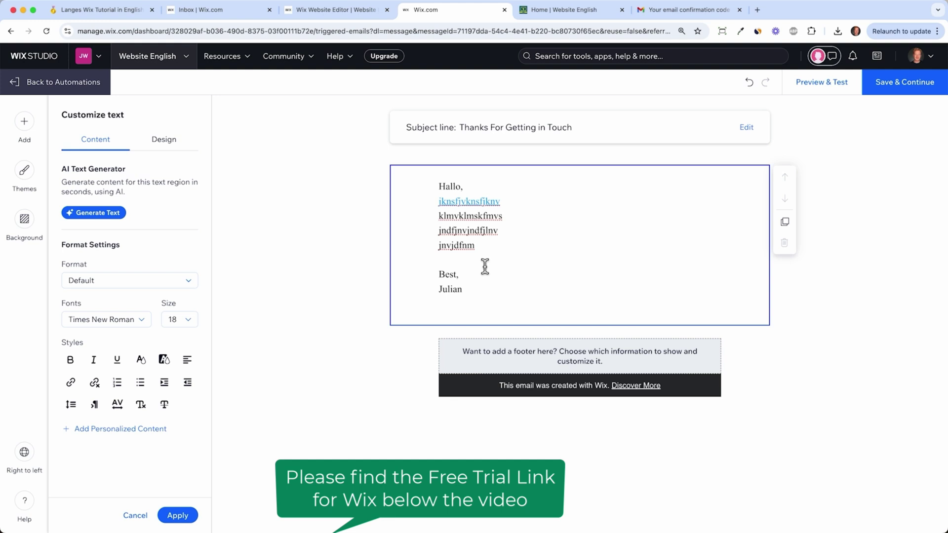
pyautogui.click(485, 266)
pyautogui.press('Return')
pyautogui.press('Return')
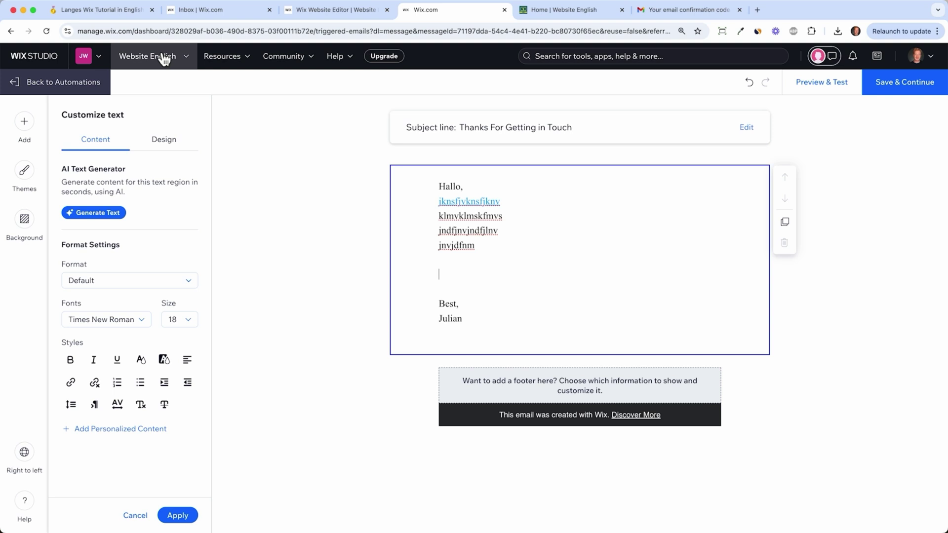
# Add a Facebook, Instagram and YouTube social bar below the sign-off, then save the email
pyautogui.click(29, 126)
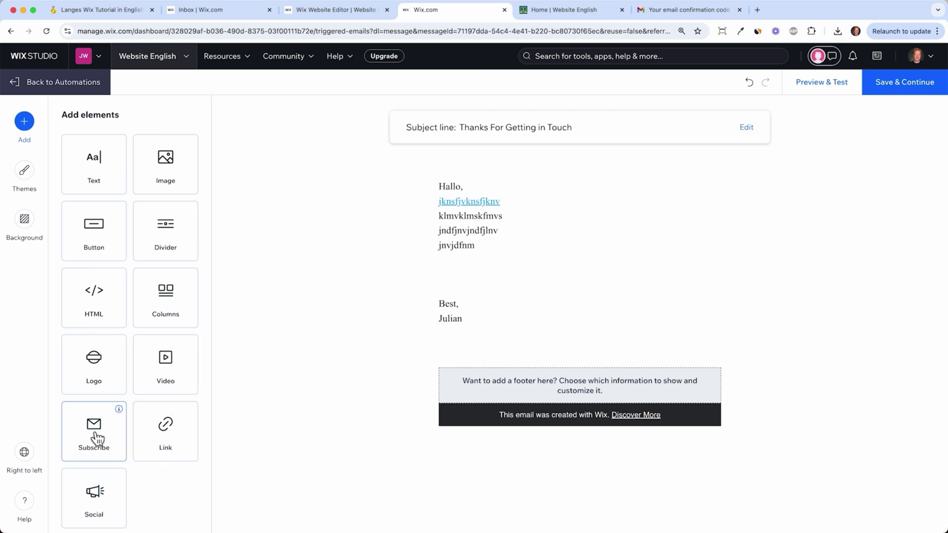
pyautogui.scroll(-1, 94, 437)
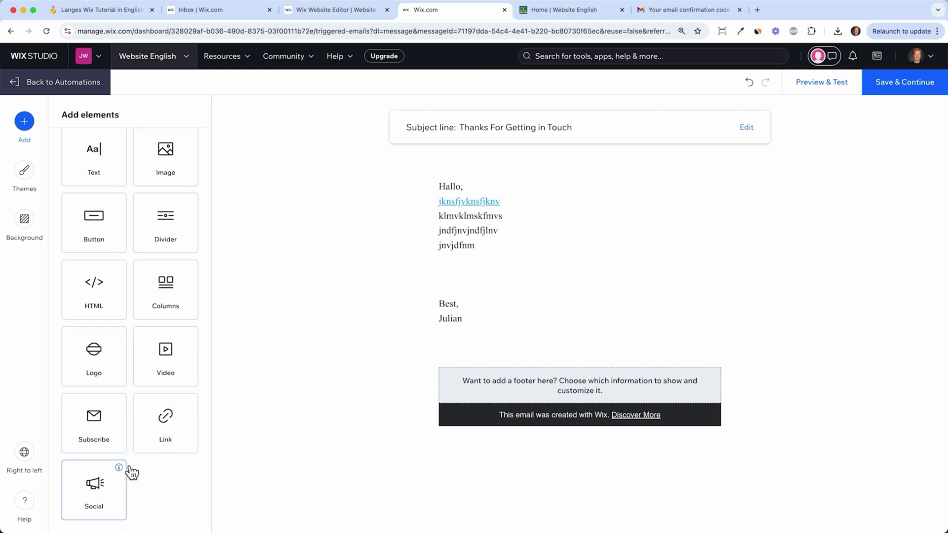
pyautogui.scroll(1, 123, 194)
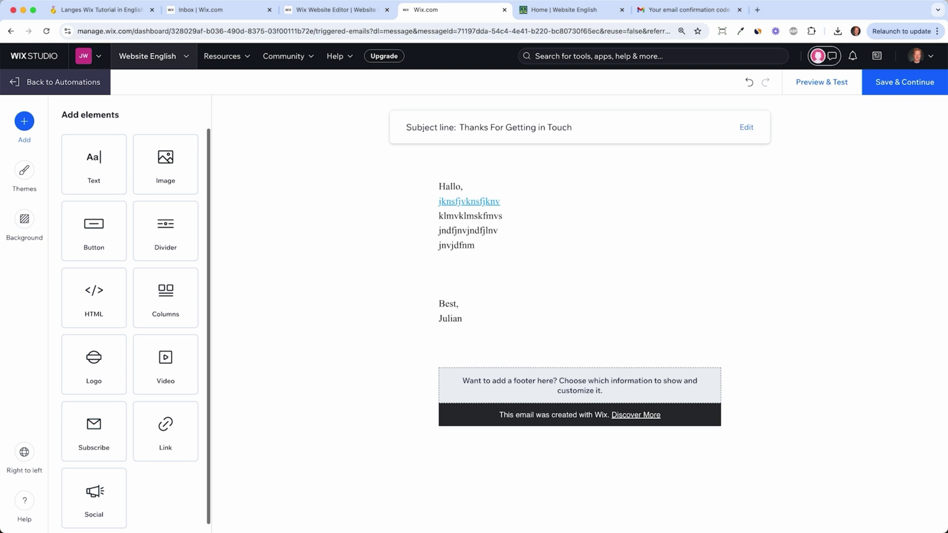
pyautogui.moveTo(94, 496); pyautogui.dragTo(507, 355)
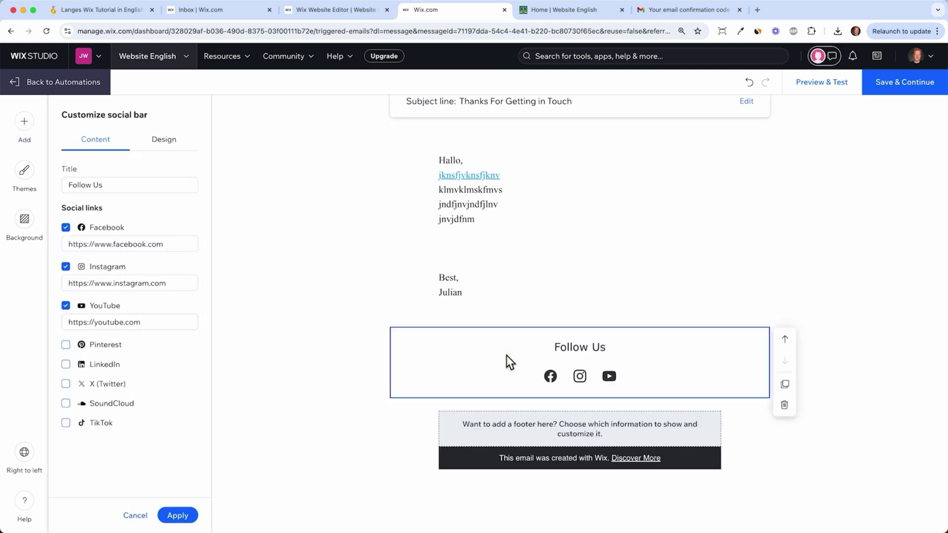
pyautogui.click(911, 90)
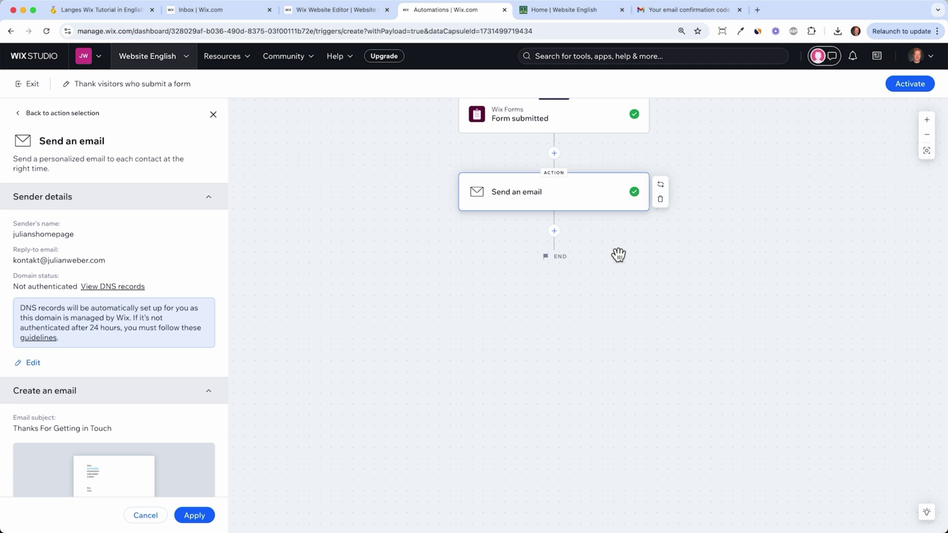
pyautogui.scroll(2, 798, 220)
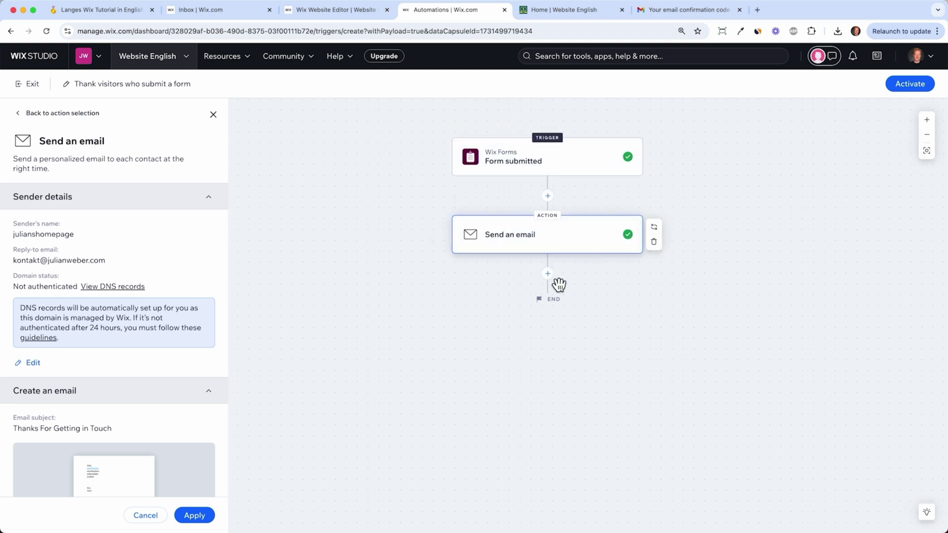
# Add a 2-day wait after the first email
pyautogui.click(548, 274)
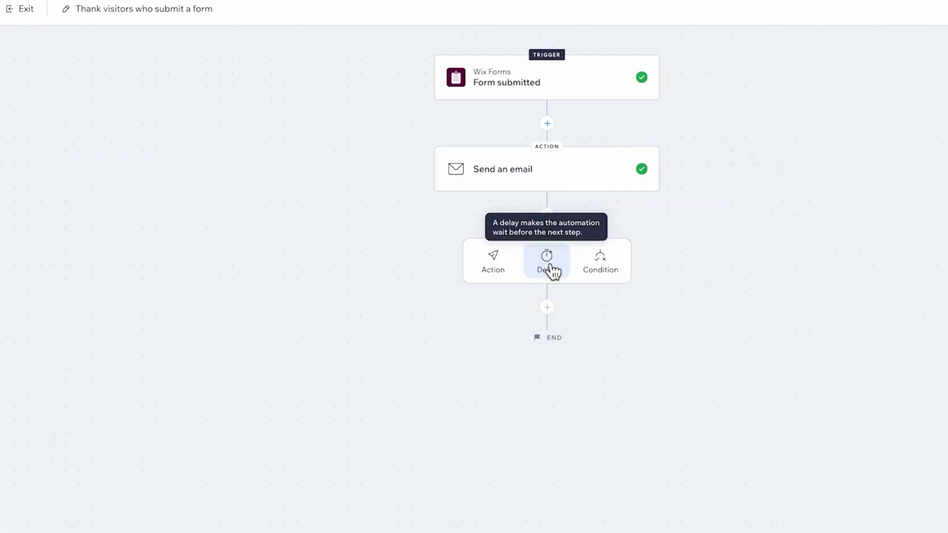
pyautogui.click(552, 270)
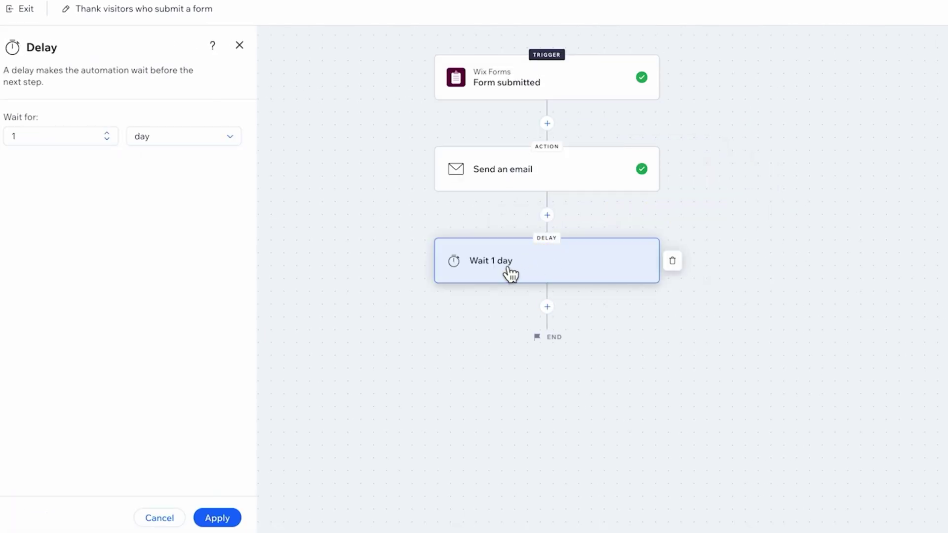
pyautogui.click(107, 132)
pyautogui.click(216, 520)
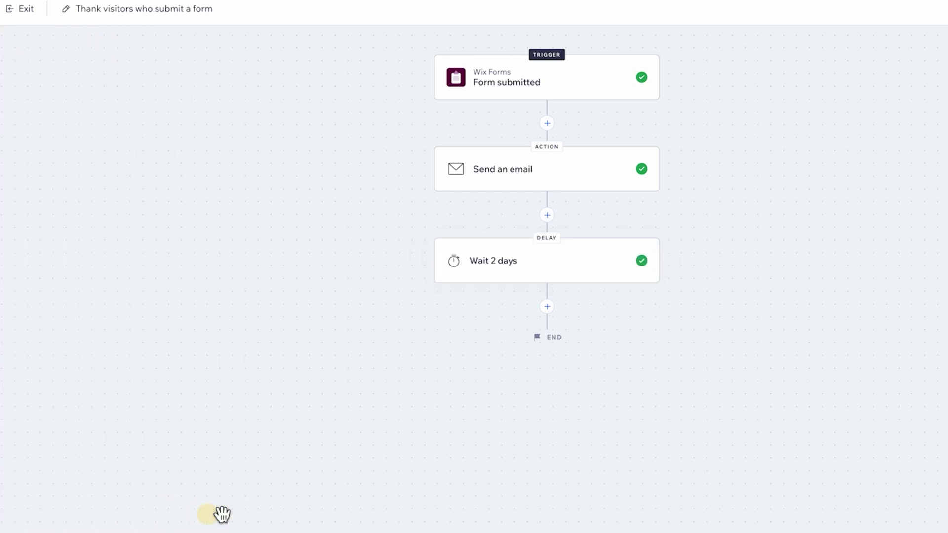
# Add a second Send an email action after the 2-day wait
pyautogui.click(547, 308)
pyautogui.click(497, 359)
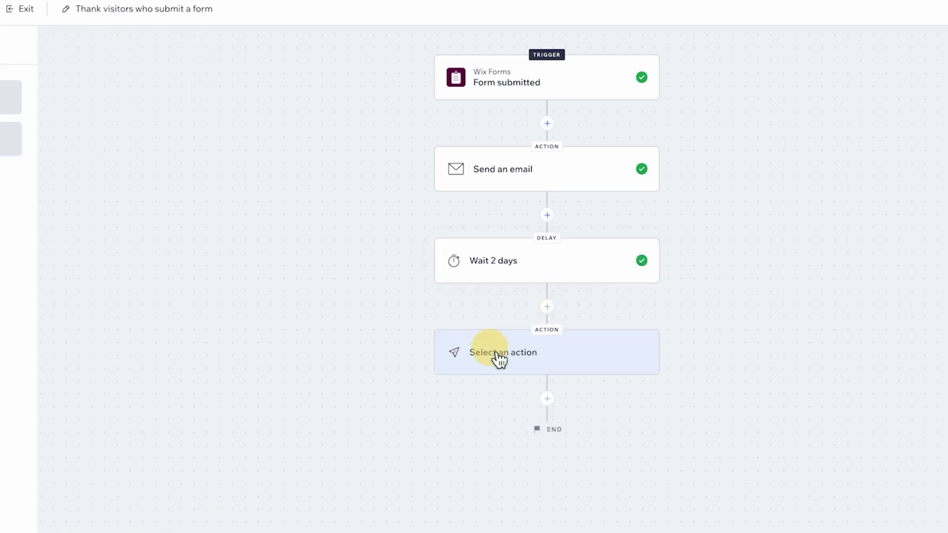
pyautogui.click(117, 177)
pyautogui.scroll(-4, 572, 203)
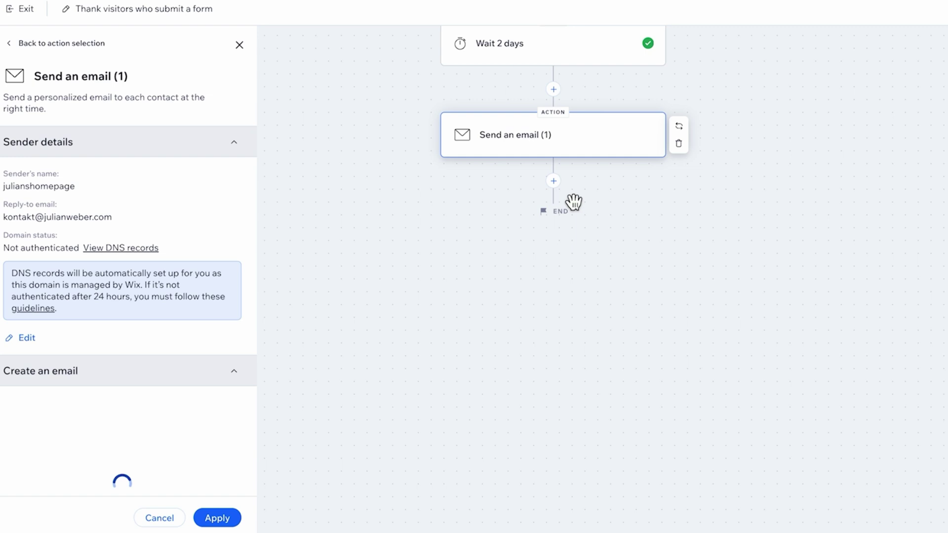
pyautogui.scroll(4, 557, 205)
# Add a 6-day wait after the second email
pyautogui.click(547, 383)
pyautogui.click(547, 429)
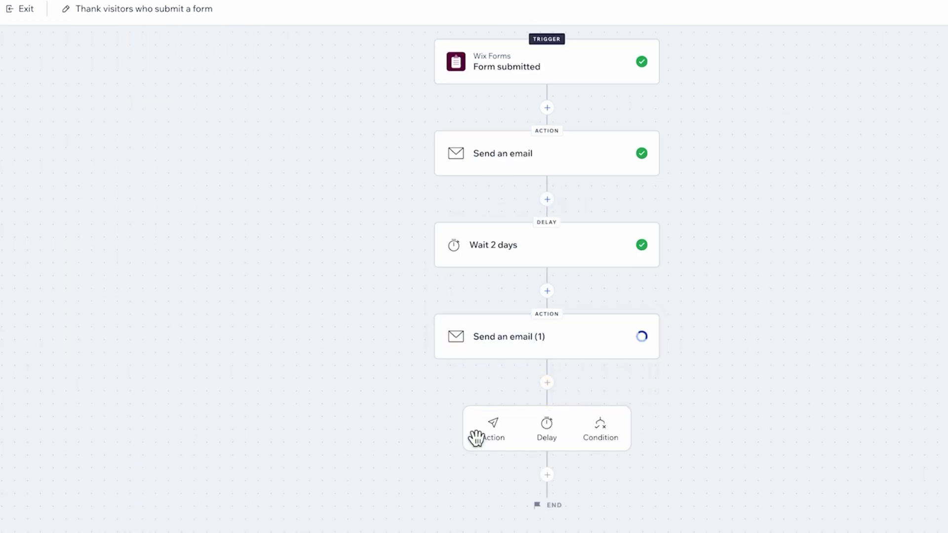
pyautogui.click(107, 134)
pyautogui.click(106, 134)
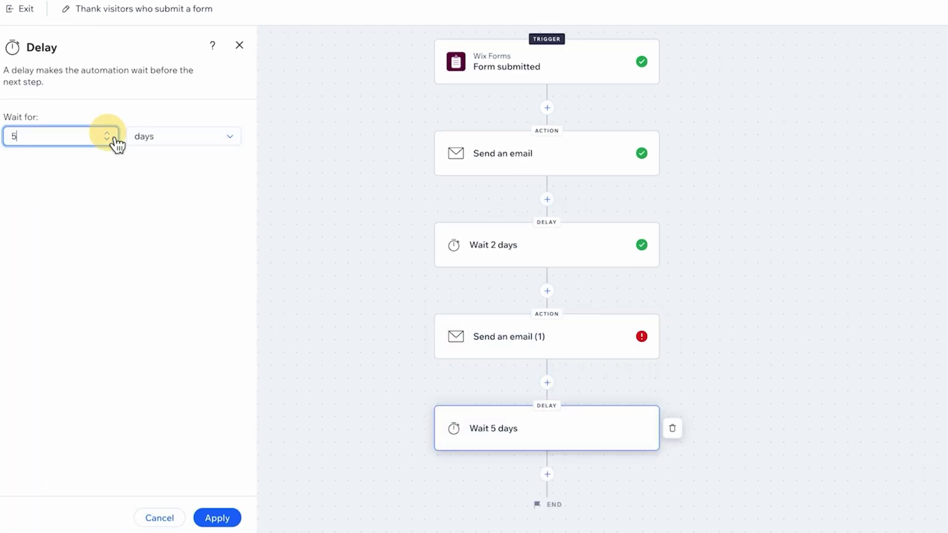
pyautogui.click(106, 134)
pyautogui.click(107, 133)
pyautogui.click(106, 134)
pyautogui.click(232, 521)
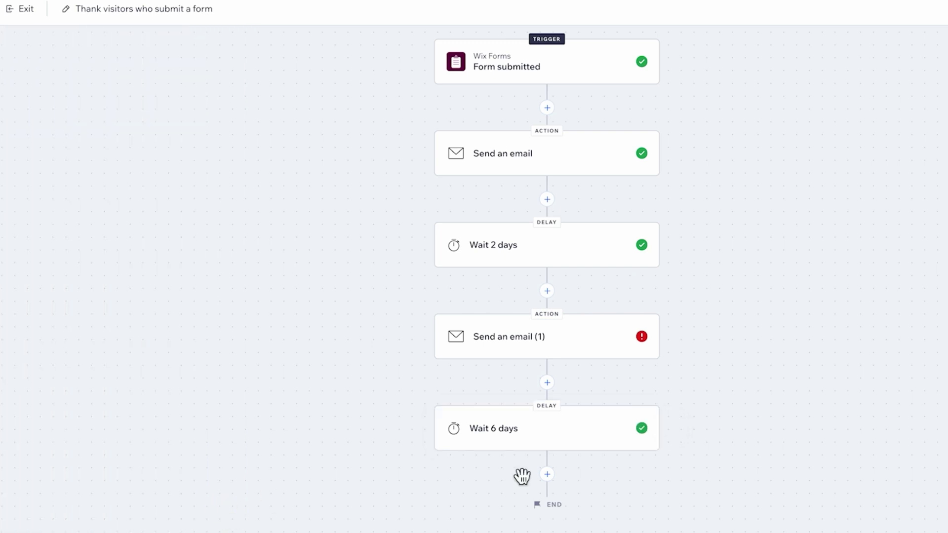
# Add a third email after the 6-day wait, then bring up the Send an email (1) and (2) settings
pyautogui.scroll(-3, 521, 476)
pyautogui.click(549, 309)
pyautogui.click(493, 331)
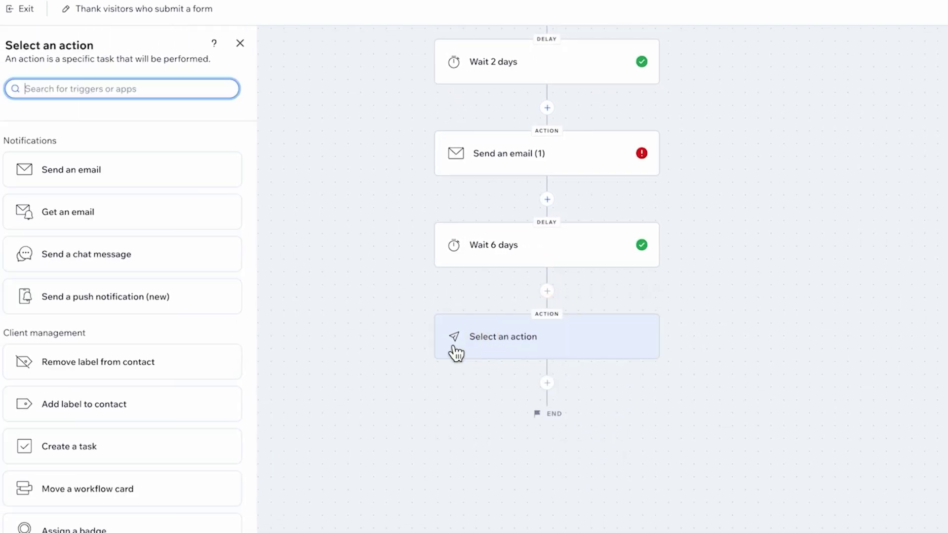
pyautogui.click(165, 171)
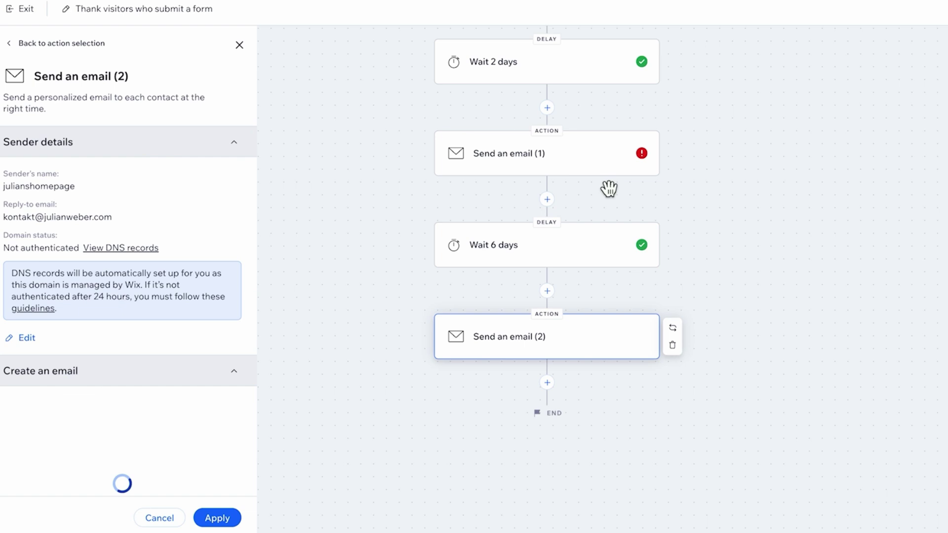
pyautogui.click(607, 157)
pyautogui.scroll(-5, 133, 303)
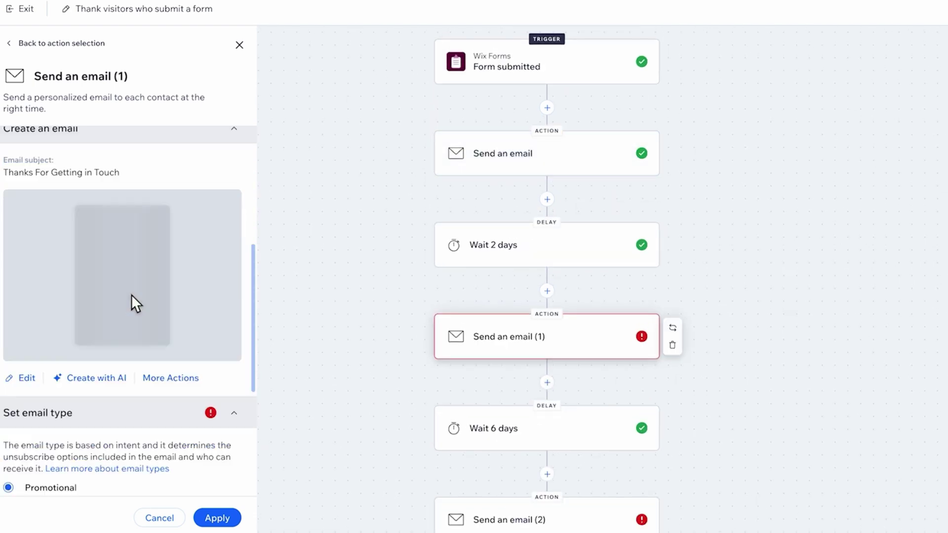
pyautogui.scroll(-5, 514, 324)
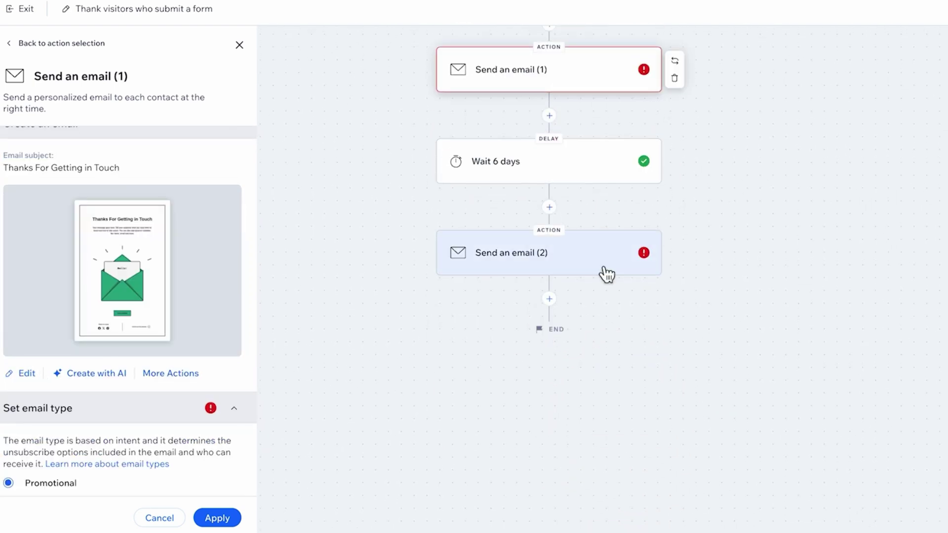
pyautogui.click(606, 271)
# Edit the Send an email (2) design, the default 'Thanks For Getting in Touch' template, in the email editor
pyautogui.scroll(-3, 126, 272)
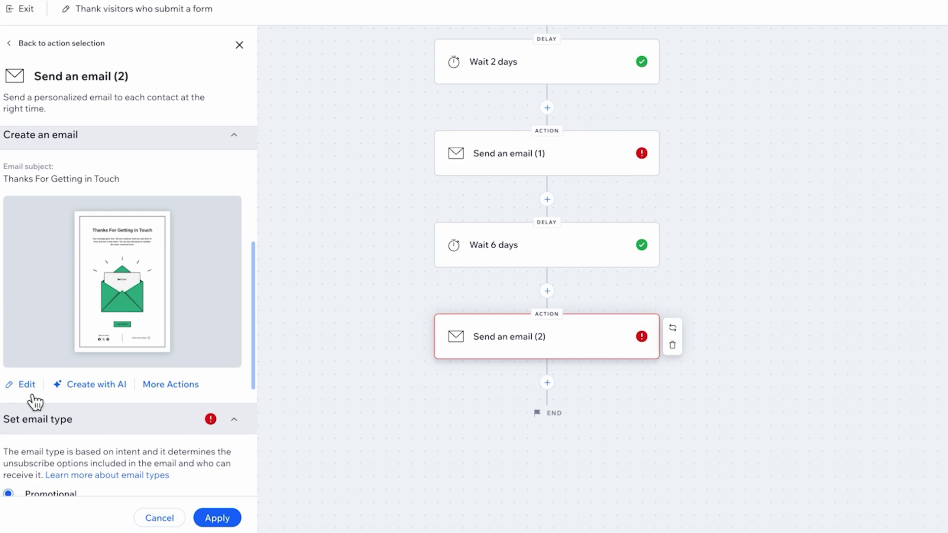
pyautogui.click(30, 391)
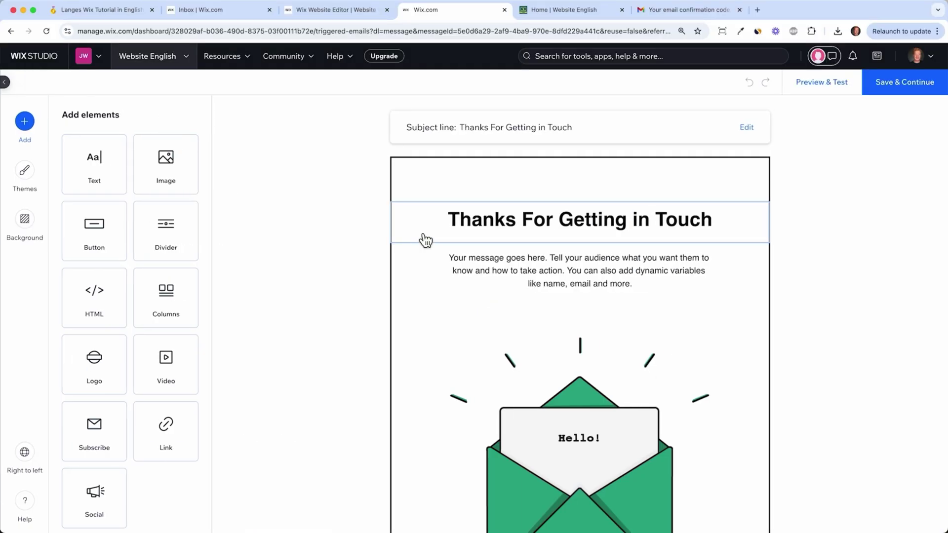
pyautogui.scroll(-6, 582, 321)
pyautogui.scroll(6, 631, 406)
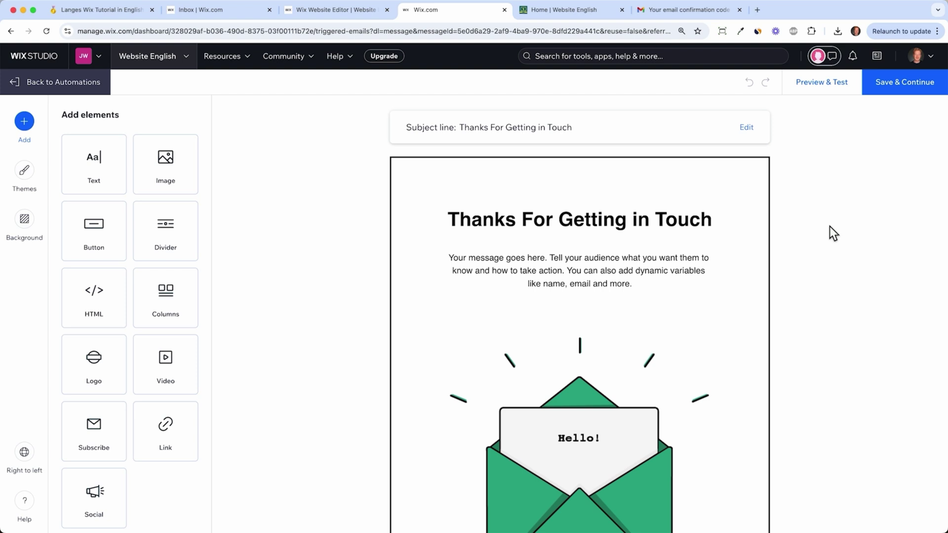
# Save the unchanged third email and review the emails and waits on the automation canvas
pyautogui.click(911, 88)
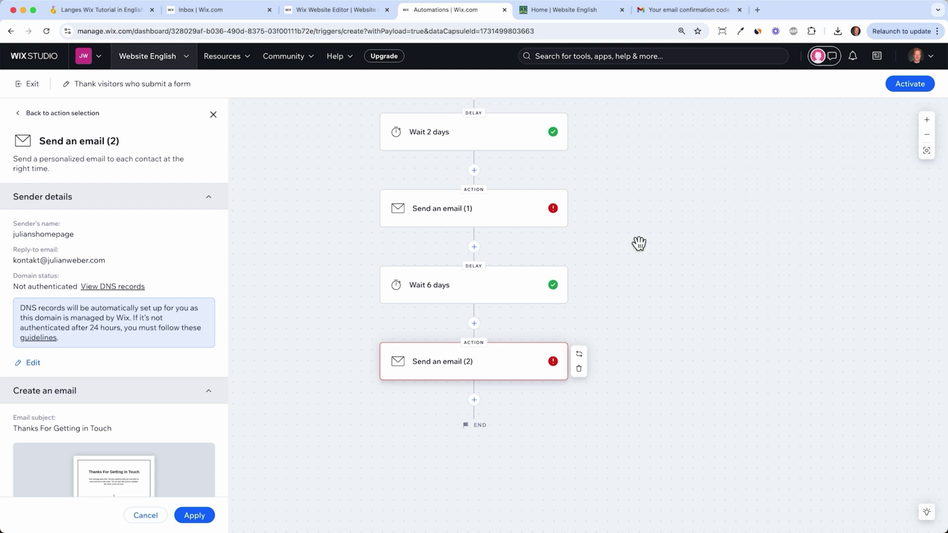
pyautogui.scroll(2, 631, 200)
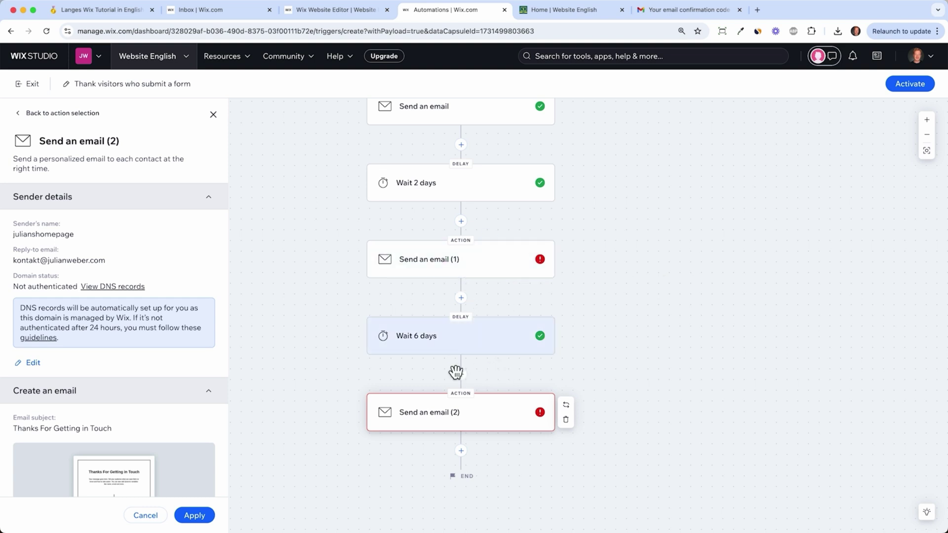
pyautogui.scroll(-3, 656, 309)
pyautogui.hscroll(-2, 657, 310)
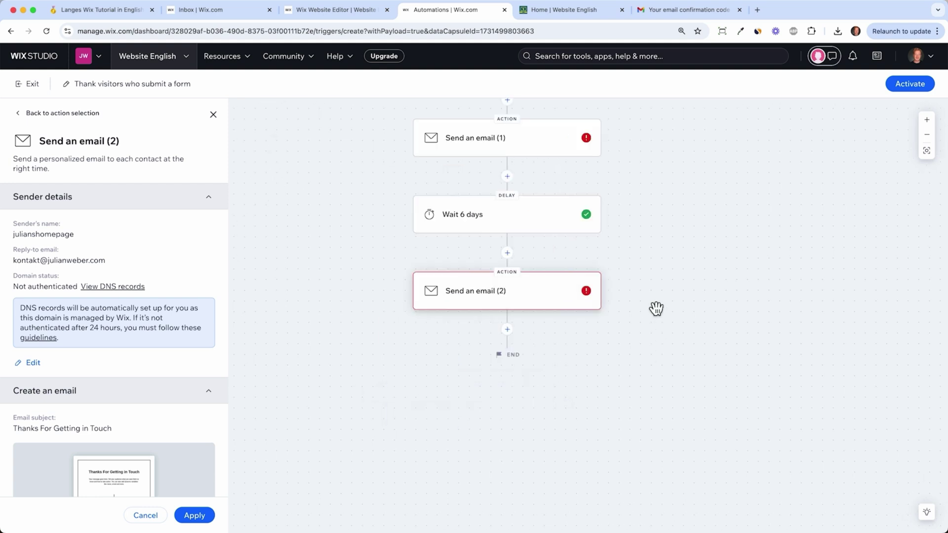
pyautogui.scroll(4, 656, 309)
pyautogui.scroll(3, 656, 310)
pyautogui.hscroll(2, 657, 309)
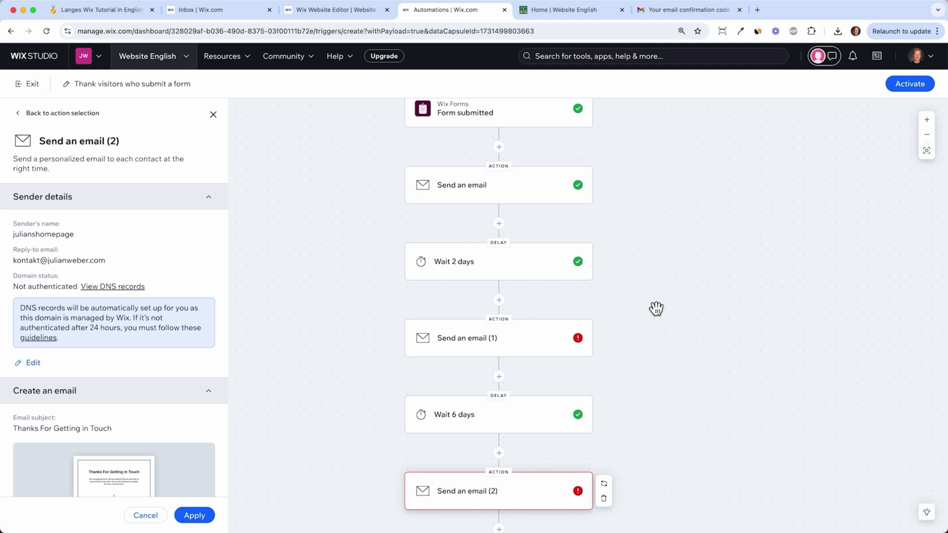
pyautogui.scroll(3, 642, 216)
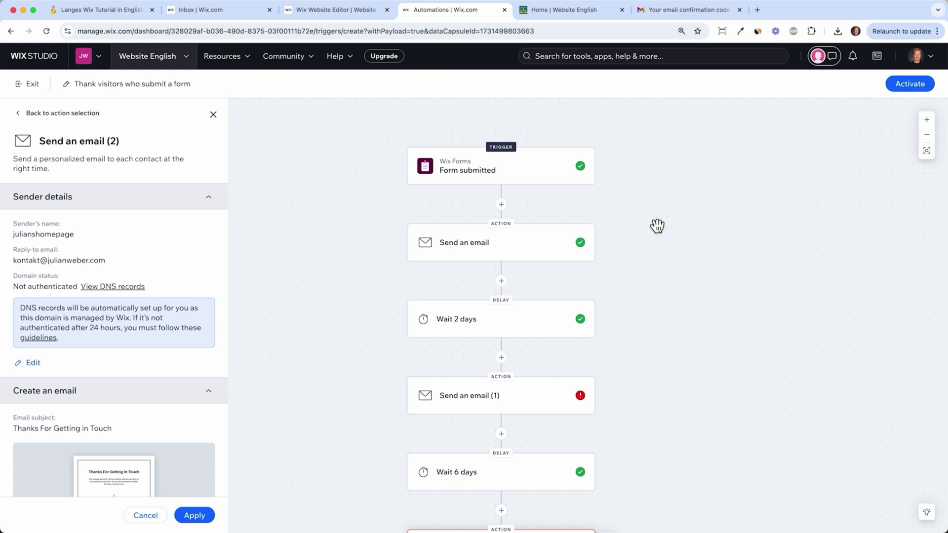
pyautogui.scroll(-5, 657, 225)
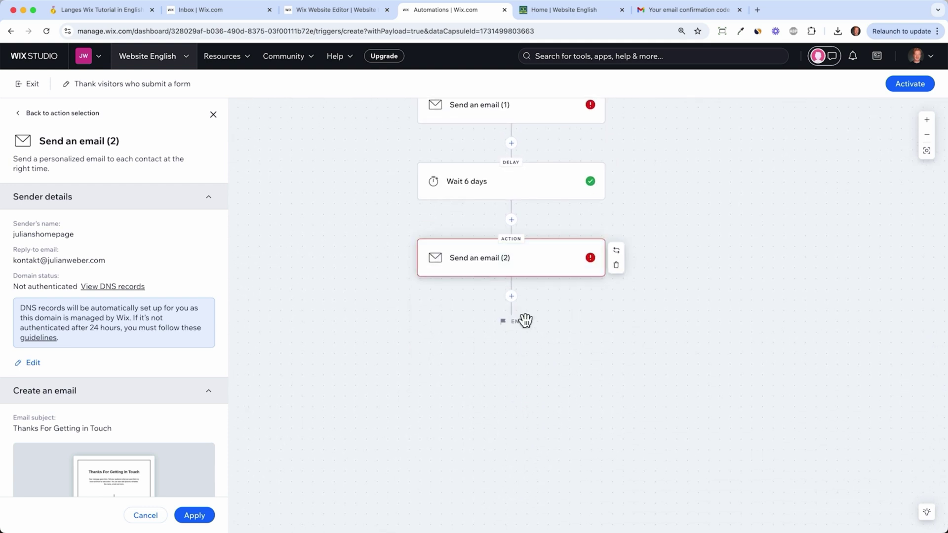
# Insert a condition after Send an email (2), leaving its checked property unset
pyautogui.click(504, 320)
pyautogui.click(555, 353)
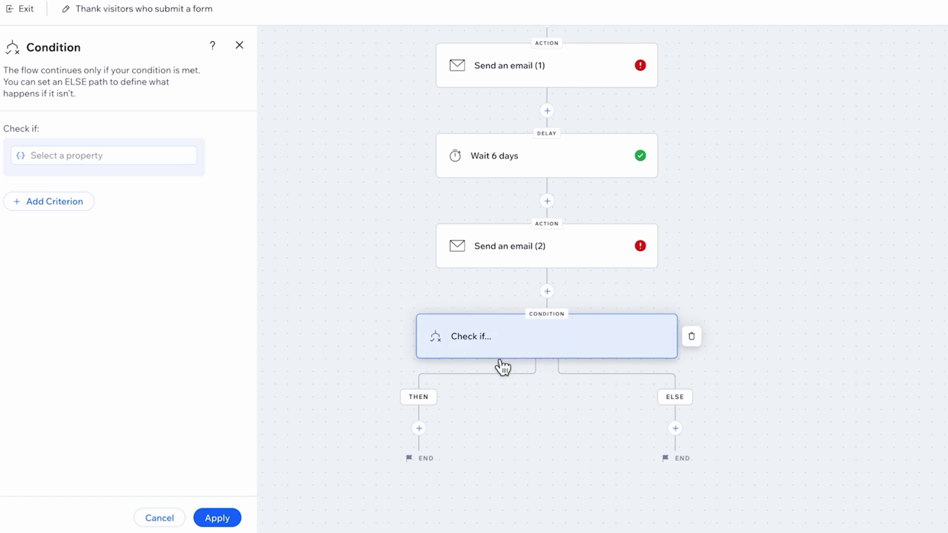
pyautogui.click(123, 156)
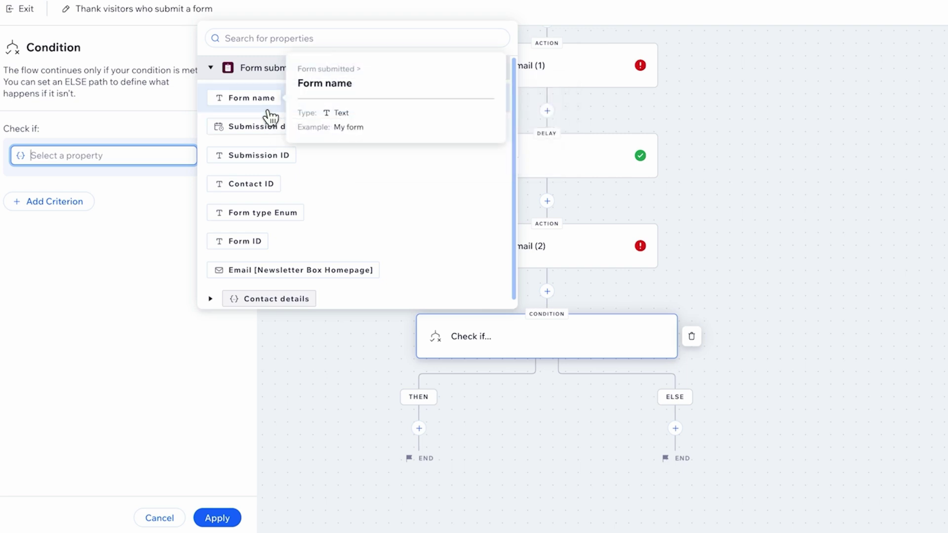
pyautogui.moveTo(269, 115)
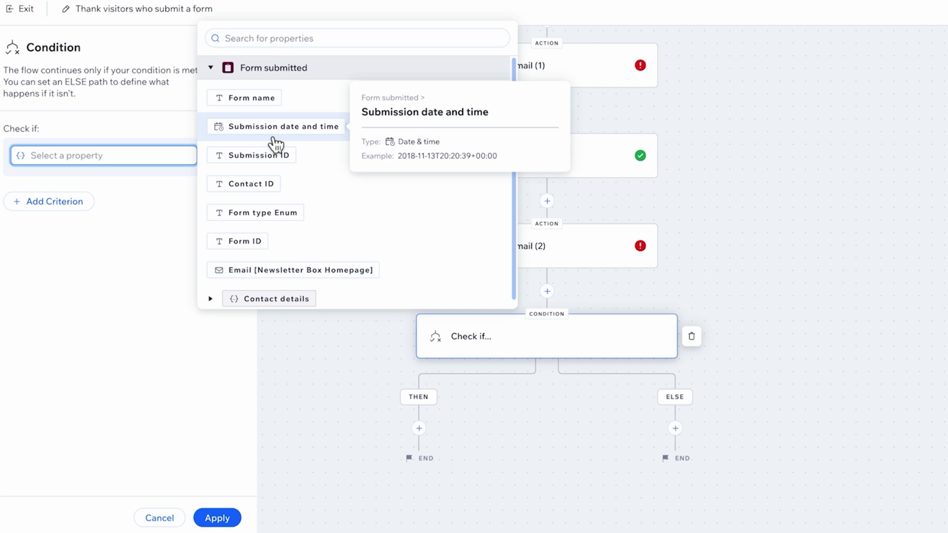
pyautogui.click(61, 94)
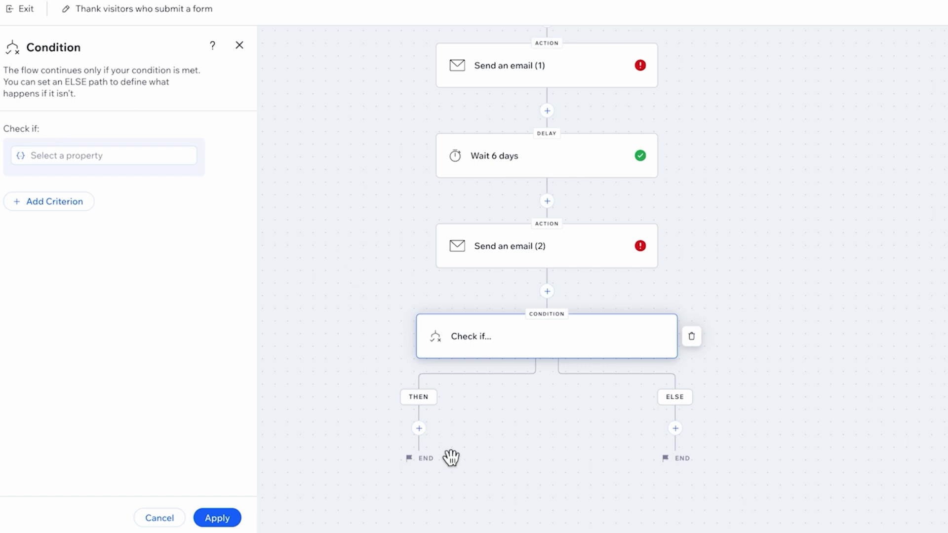
# Add a Send an email action on both the THEN and ELSE branches
pyautogui.click(419, 428)
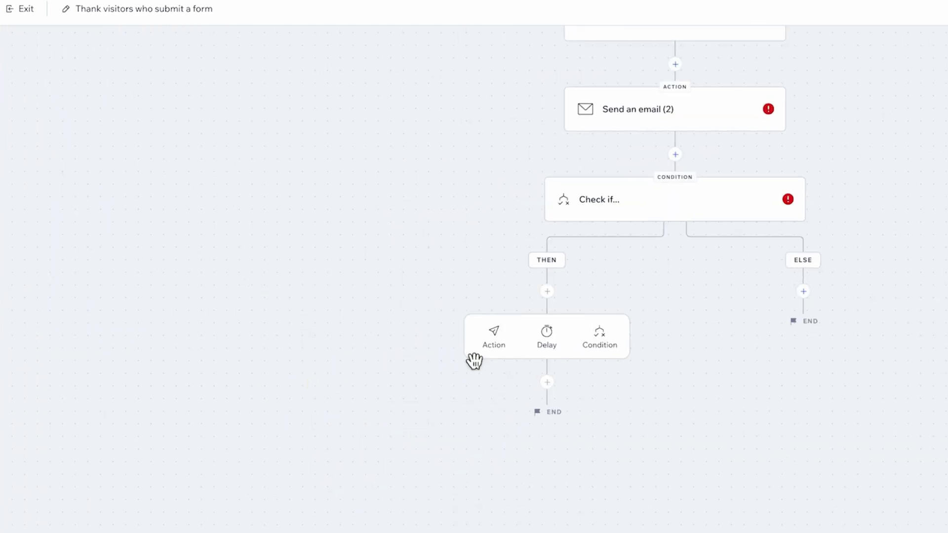
pyautogui.click(500, 349)
pyautogui.click(103, 175)
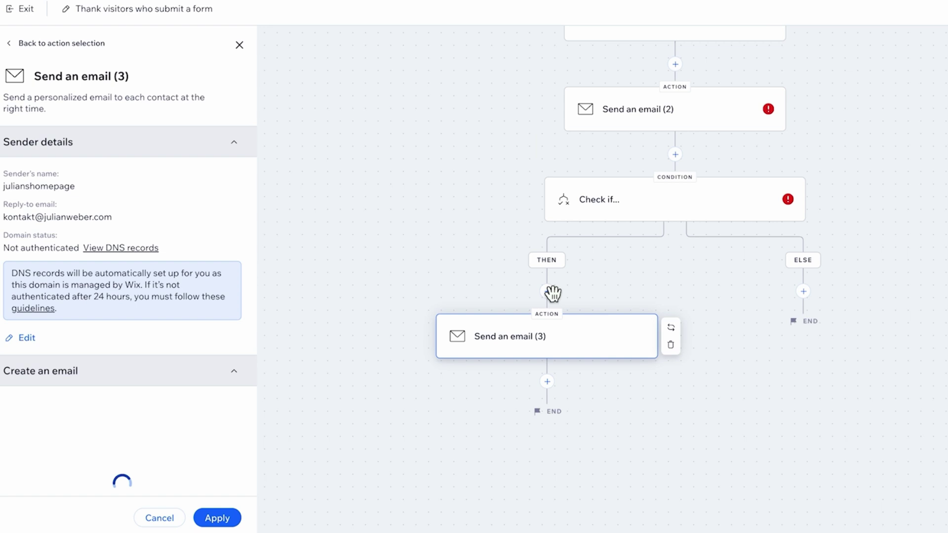
pyautogui.click(814, 303)
pyautogui.click(512, 339)
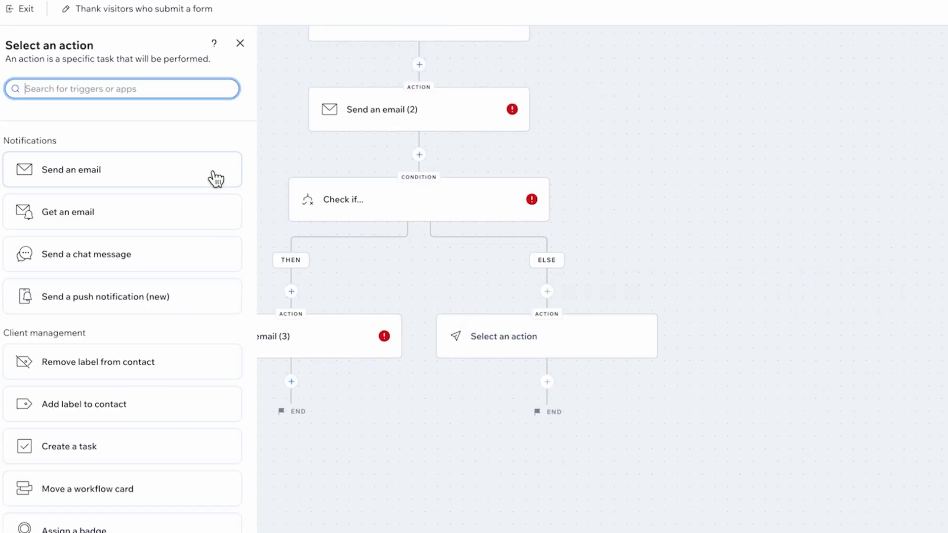
pyautogui.click(165, 178)
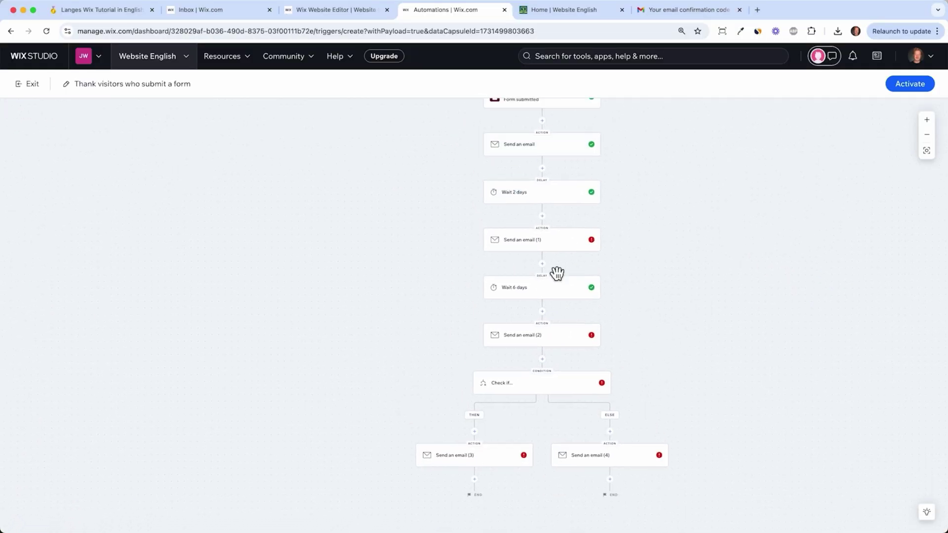
# Attempt to activate the automation, which is refused until its issues are fixed
pyautogui.click(662, 193)
pyautogui.moveTo(659, 212); pyautogui.dragTo(601, 221)
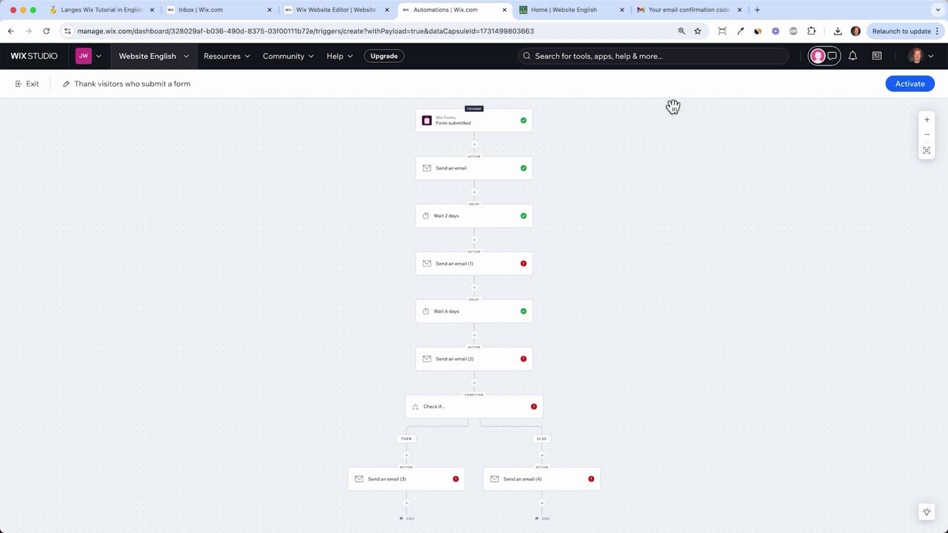
pyautogui.scroll(-3, 571, 400)
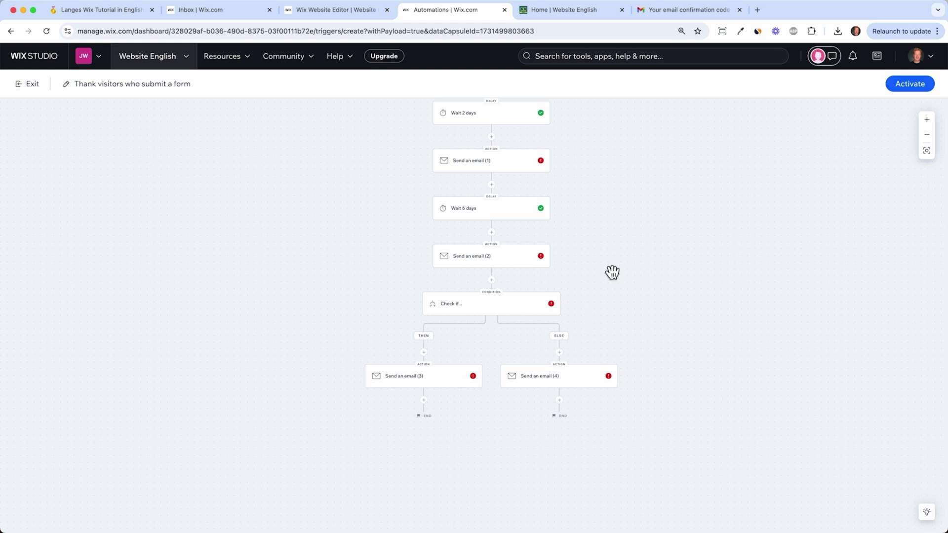
pyautogui.scroll(3, 686, 193)
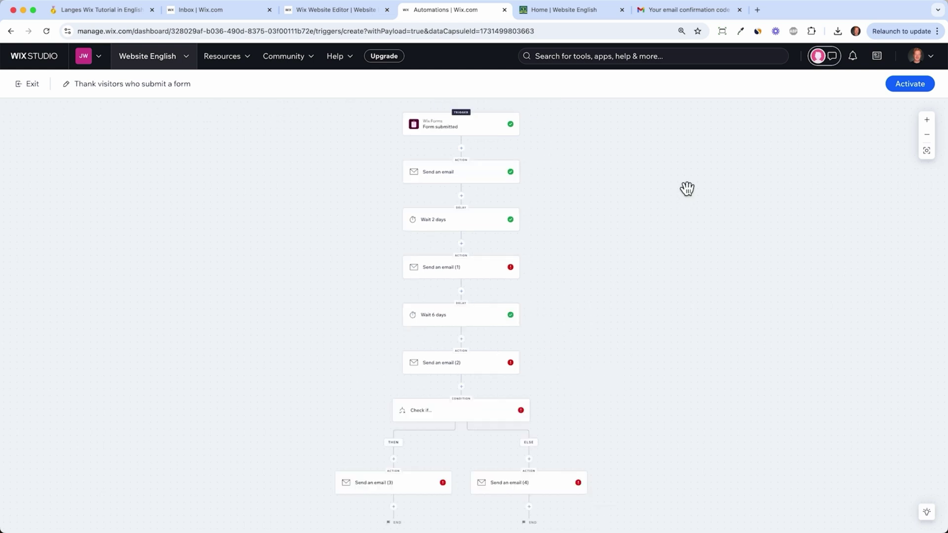
pyautogui.click(901, 82)
# Check the live site's forms on the Home tab, then return to Automations
pyautogui.click(558, 9)
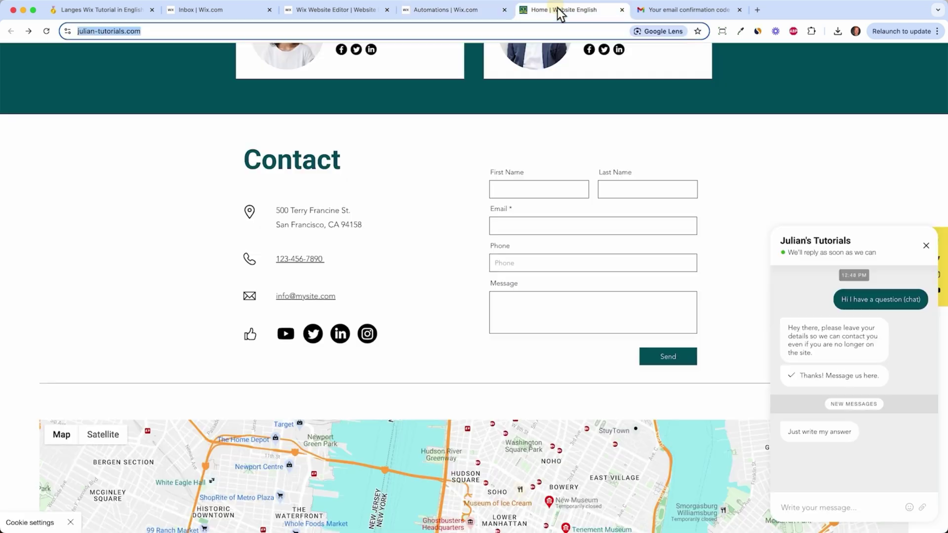
pyautogui.scroll(-8, 354, 163)
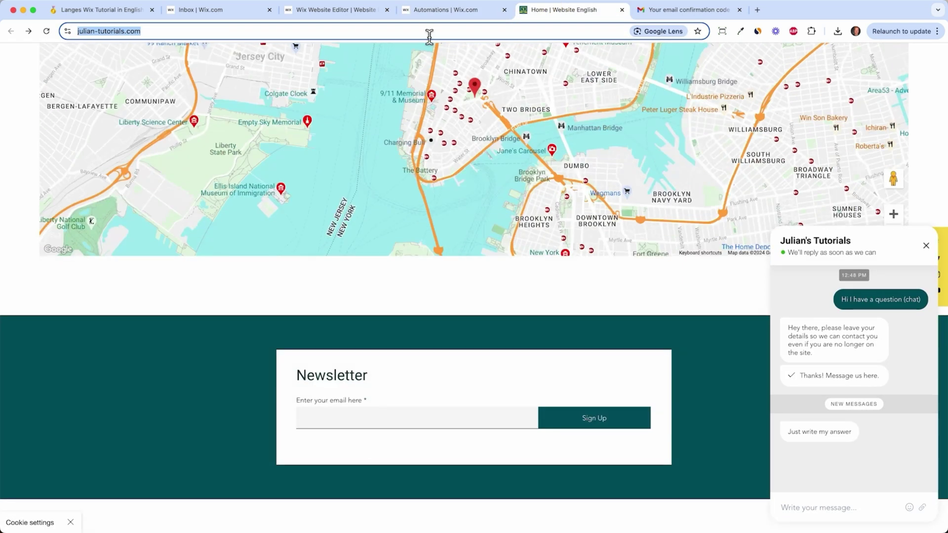
pyautogui.click(430, 10)
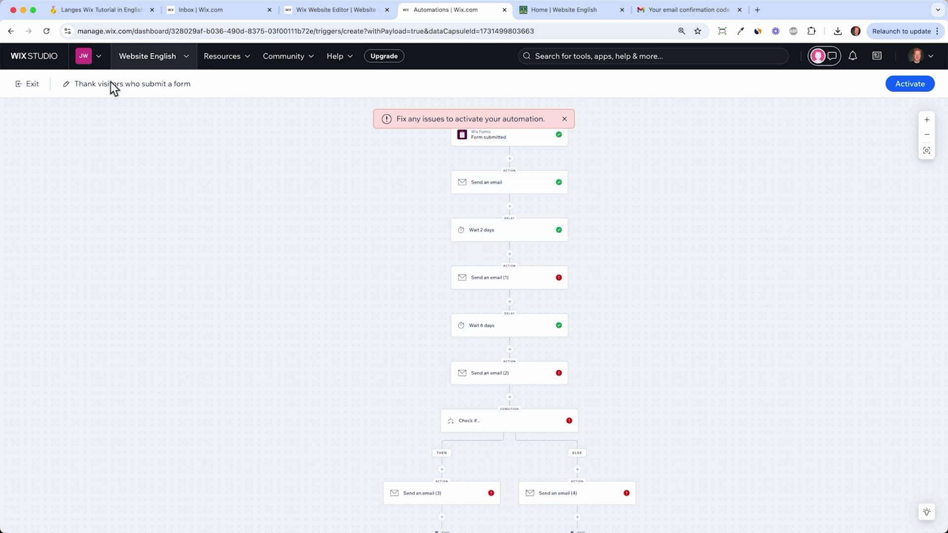
# Leave the automation unsaved, browse Retain customers and Get paid on time templates, then close them
pyautogui.click(29, 86)
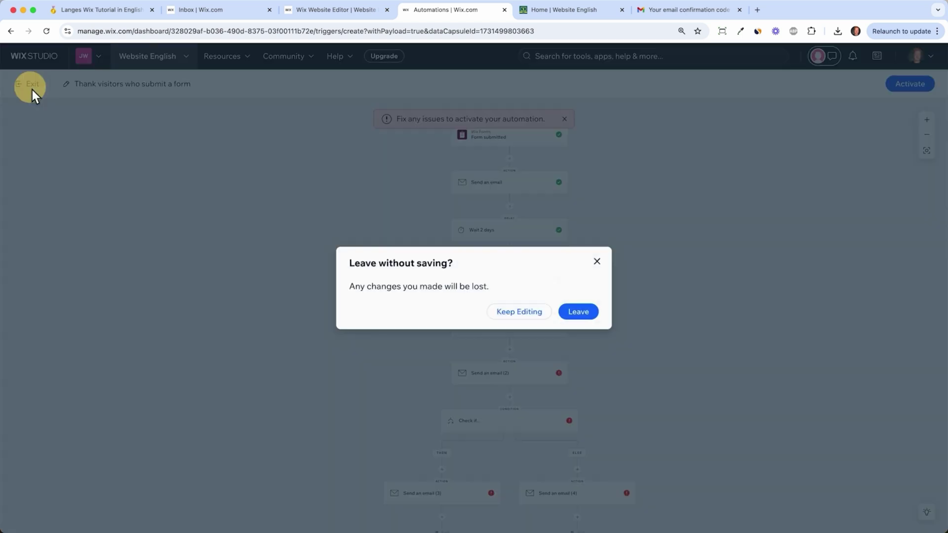
pyautogui.click(579, 312)
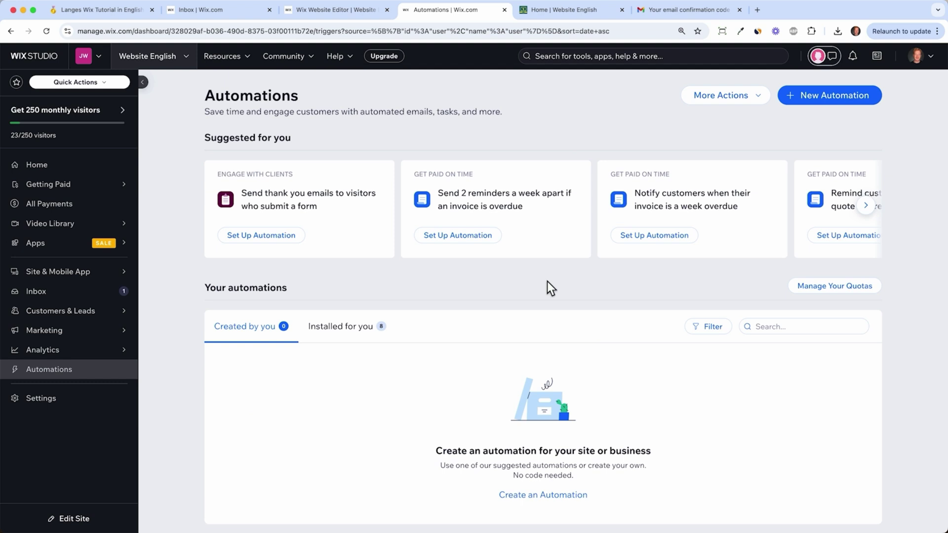
pyautogui.click(828, 96)
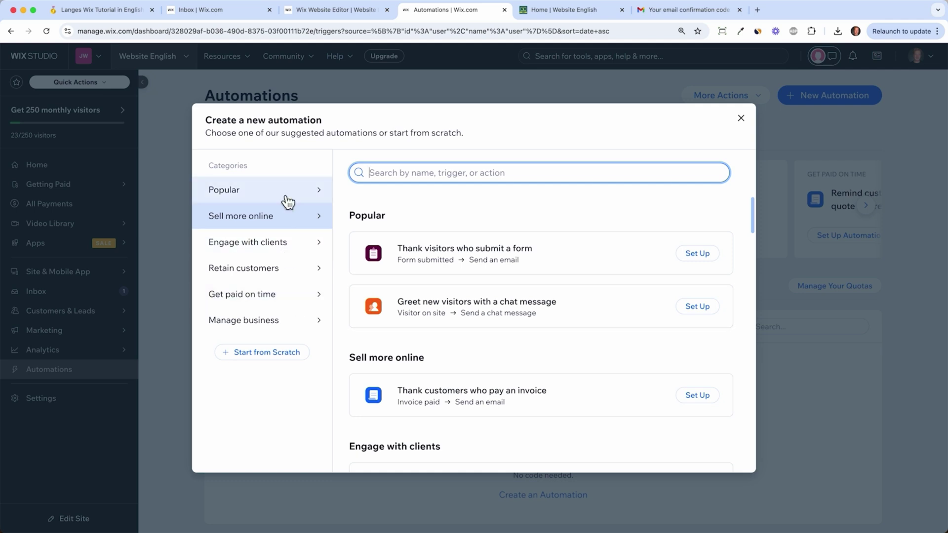
pyautogui.click(292, 268)
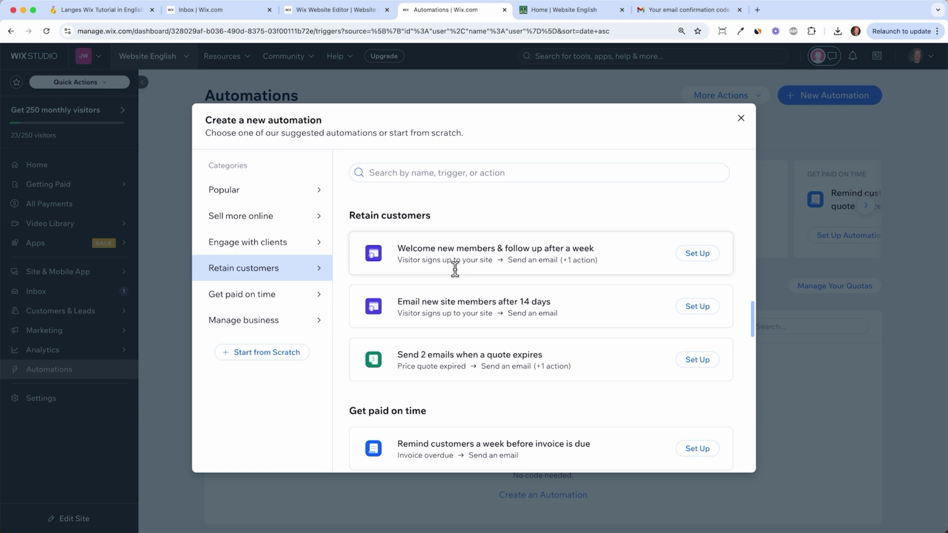
pyautogui.click(298, 302)
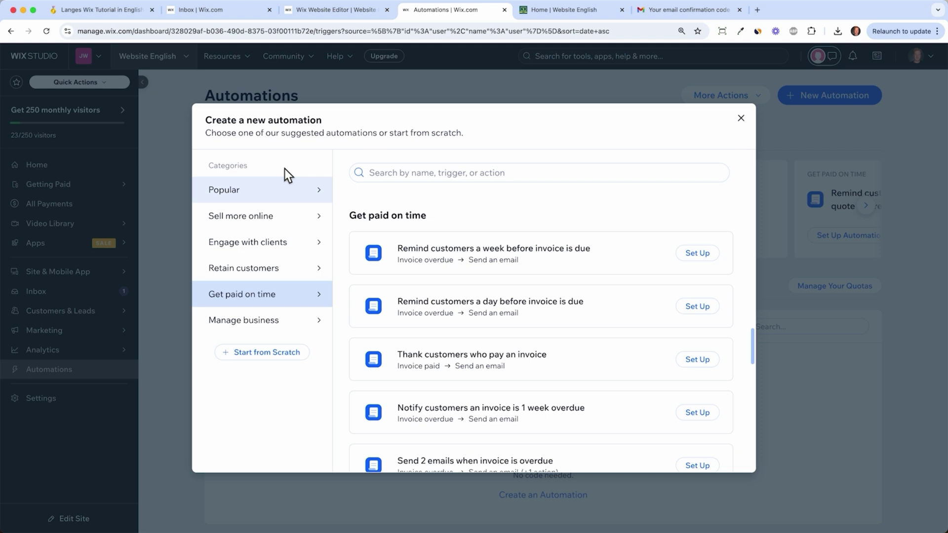
pyautogui.click(741, 118)
# Browse the Installed for you automations, return to the empty Created by you list, and reveal Marketing pages
pyautogui.click(346, 326)
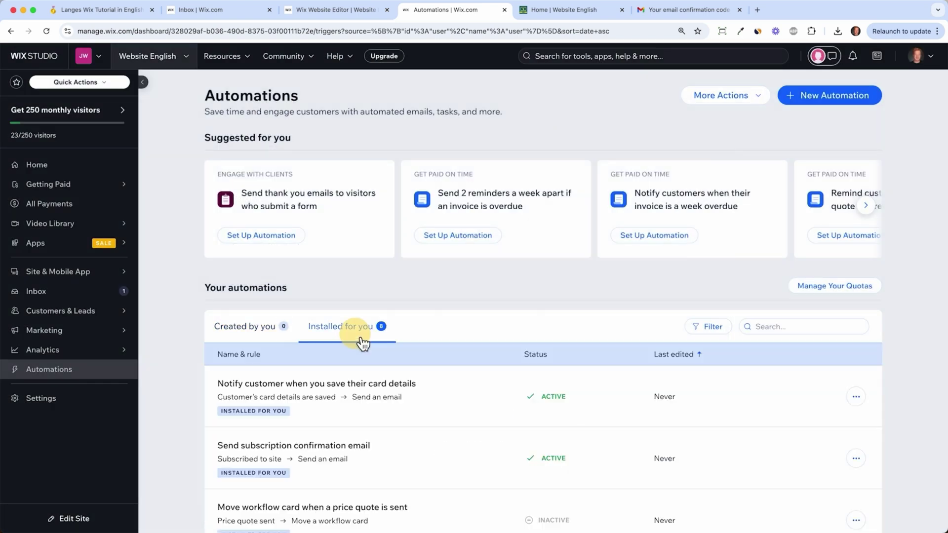
pyautogui.scroll(-7, 451, 430)
pyautogui.scroll(1, 507, 281)
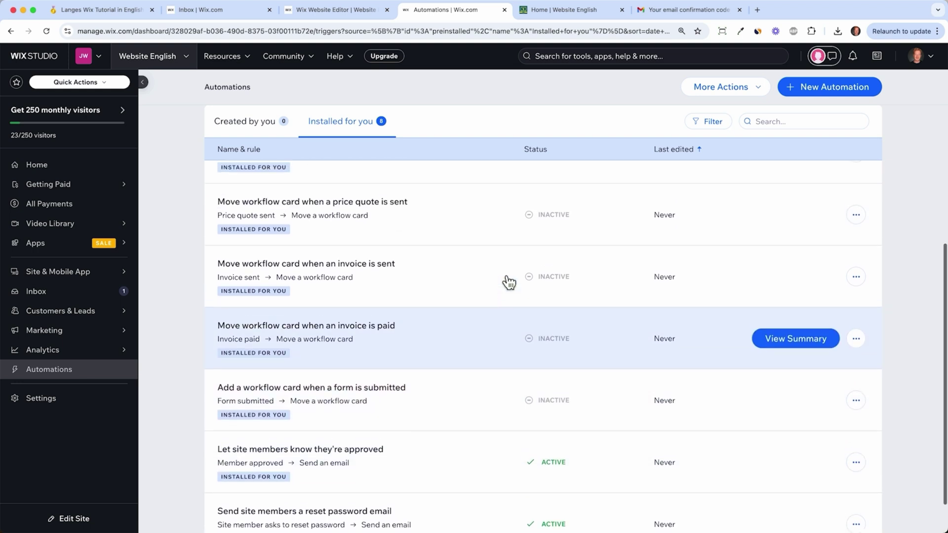
pyautogui.scroll(5, 447, 277)
pyautogui.scroll(1, 448, 277)
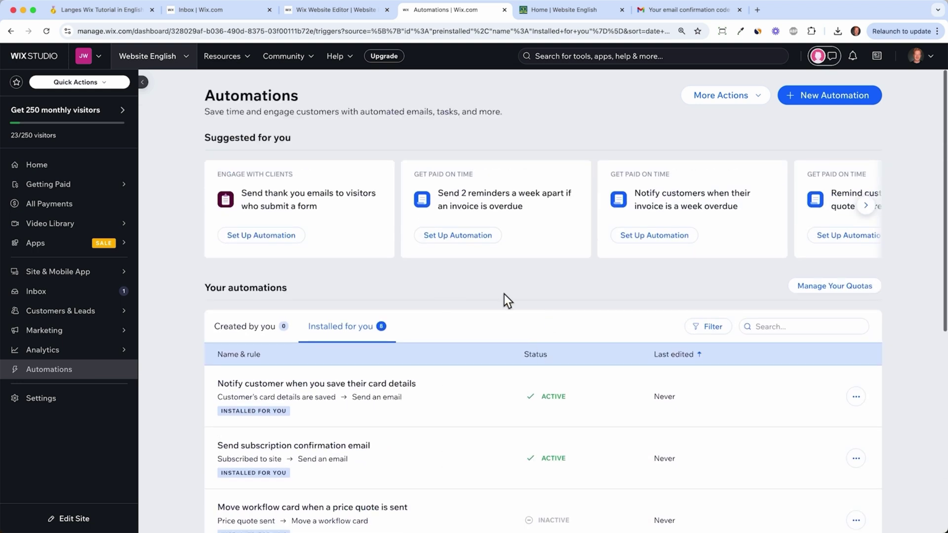
pyautogui.click(271, 331)
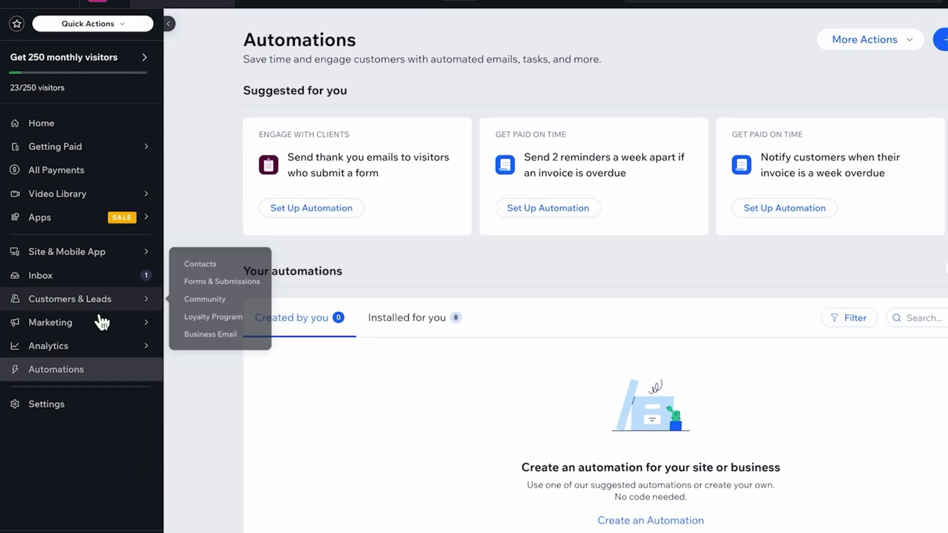
pyautogui.moveTo(77, 339)
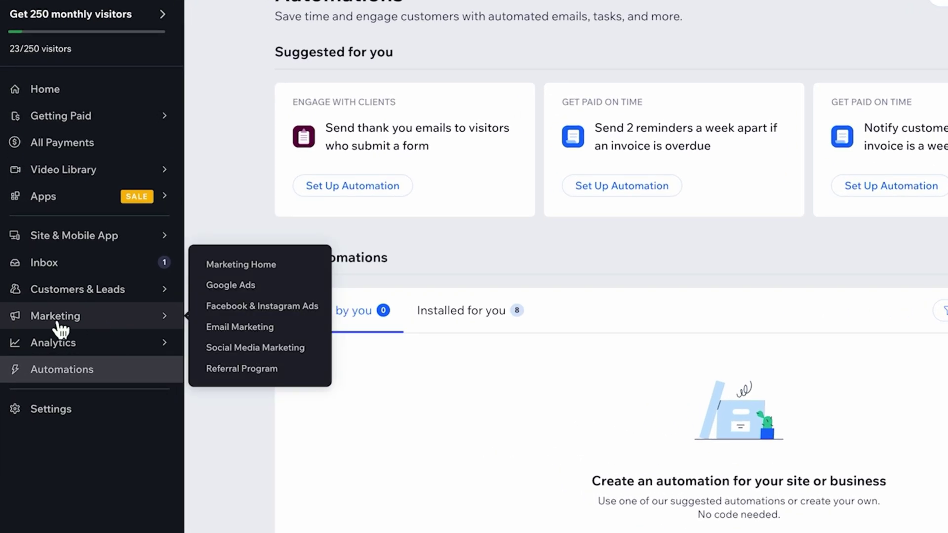
# Start a campaign from the Monthly Newsletter template in Email Marketing
pyautogui.click(240, 330)
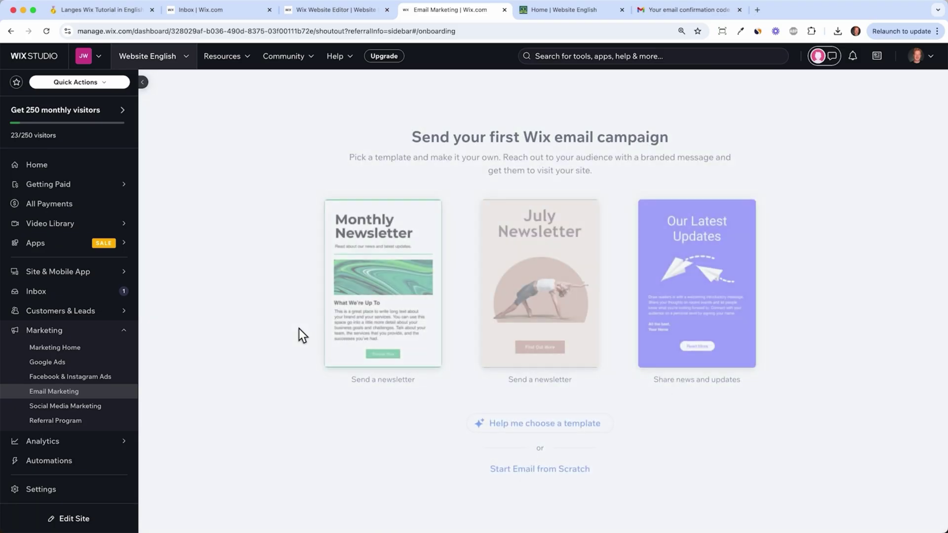
pyautogui.moveTo(401, 294)
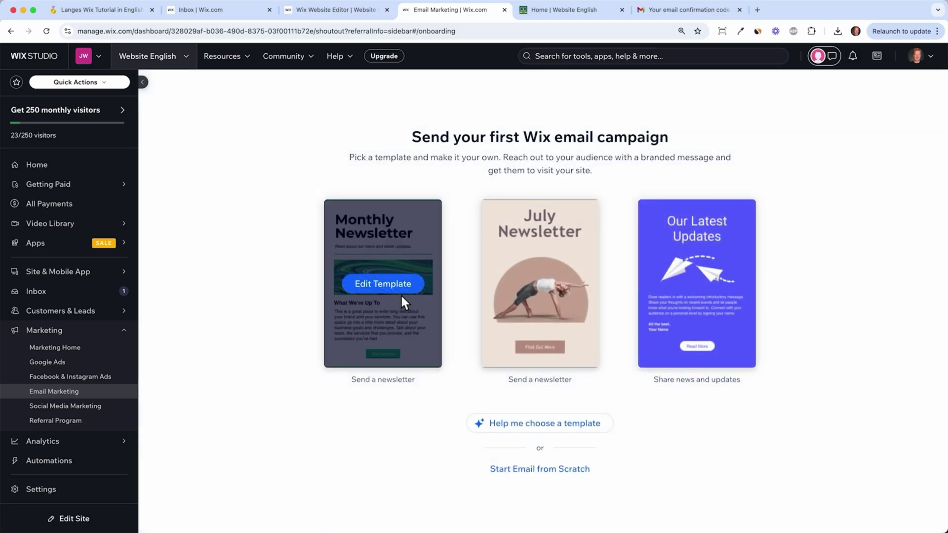
pyautogui.click(370, 292)
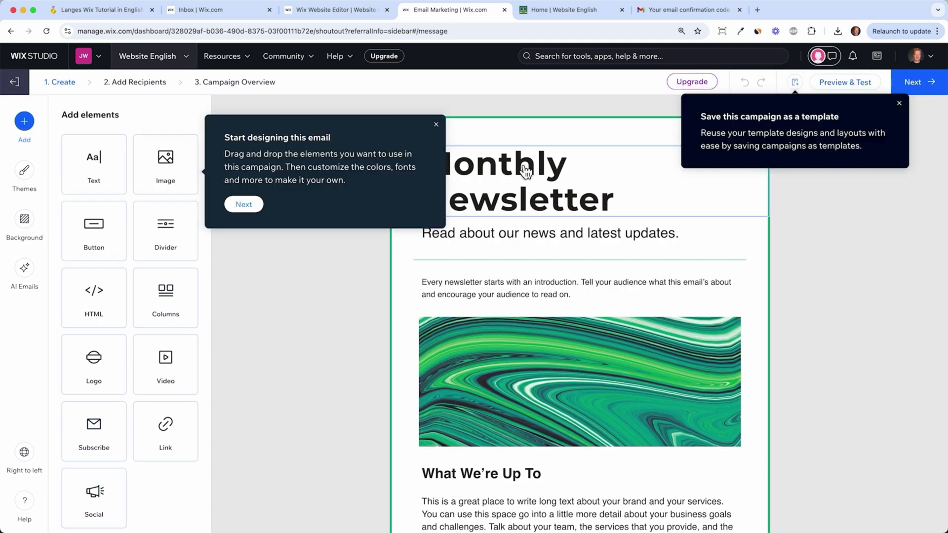
# Change the newsletter heading from Monthly to January
pyautogui.click(493, 166)
pyautogui.doubleClick(494, 166)
pyautogui.write('Januara')
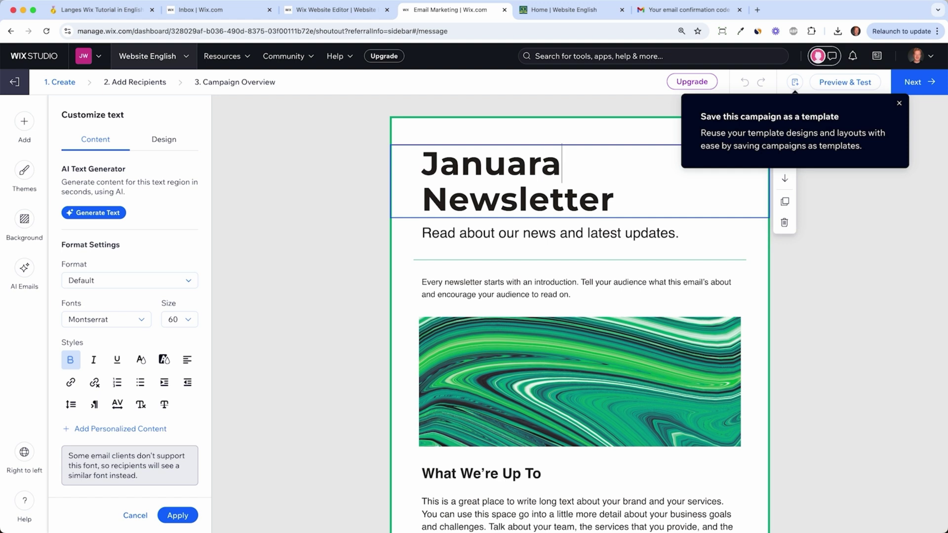
pyautogui.press('BackSpace')
pyautogui.write('y')
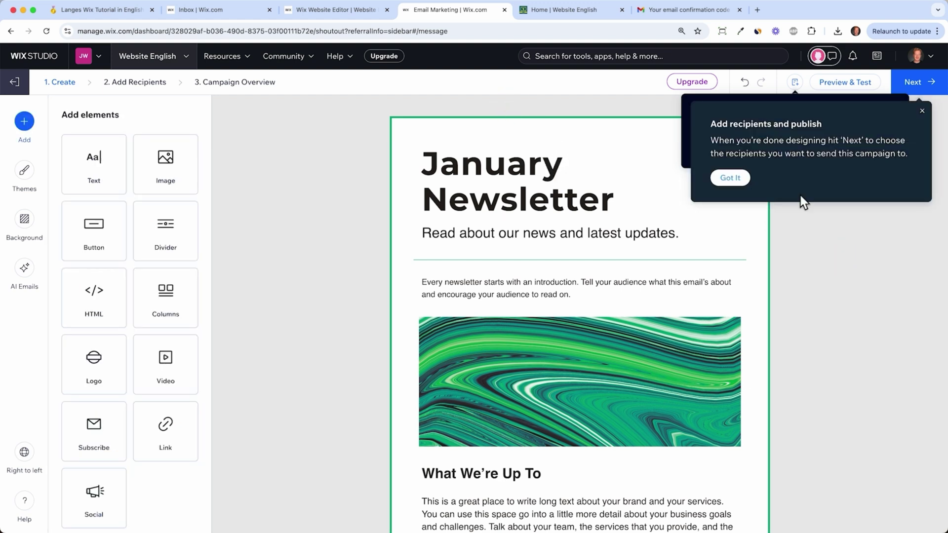
# Dismiss the onboarding tips and advance to the Add Recipients step
pyautogui.click(922, 110)
pyautogui.click(897, 101)
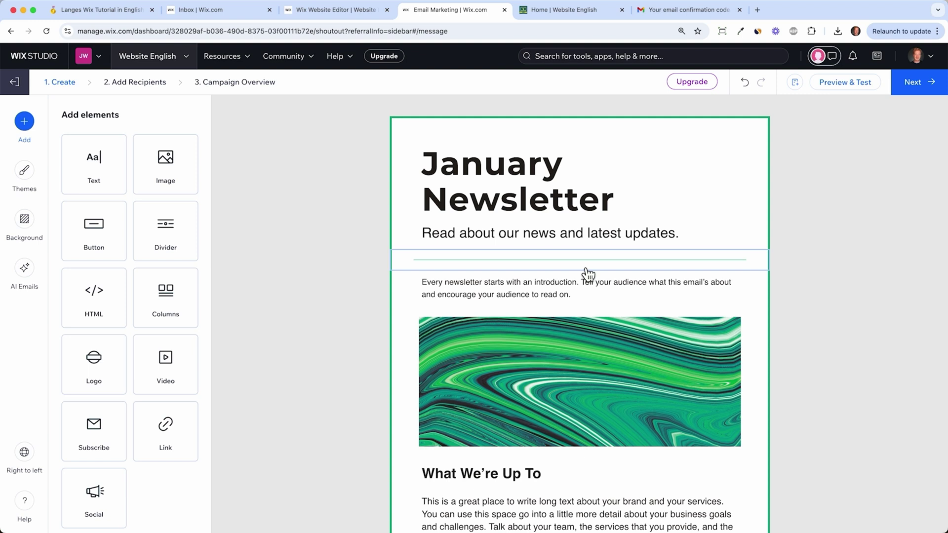
pyautogui.scroll(-7, 642, 410)
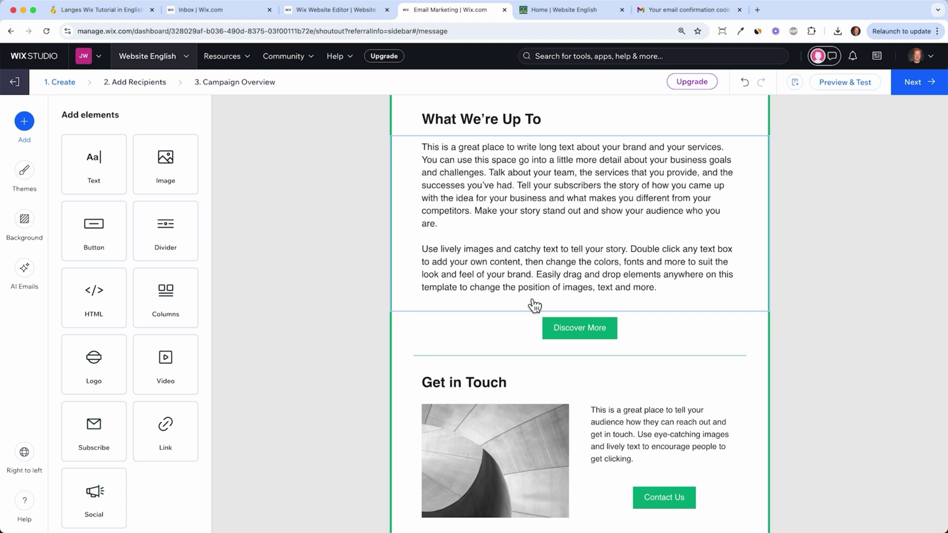
pyautogui.scroll(5, 531, 308)
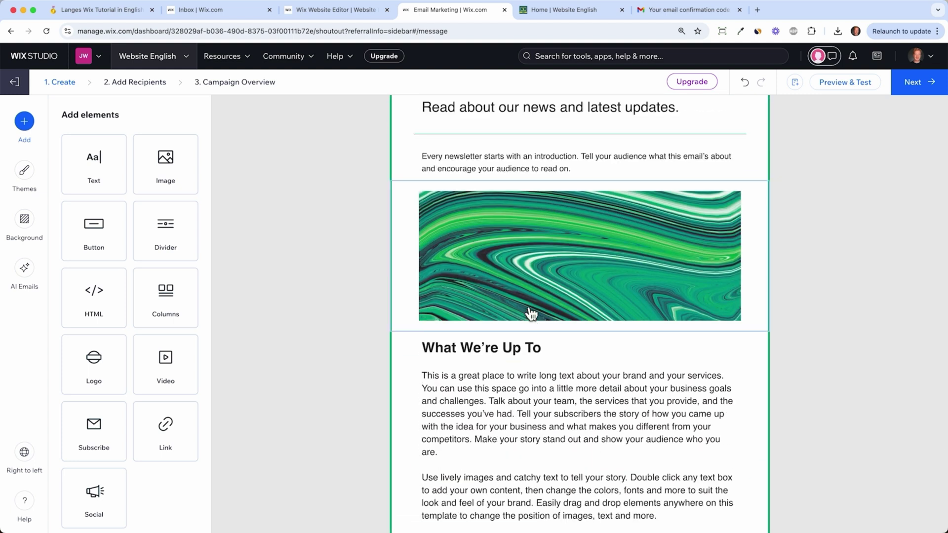
pyautogui.scroll(3, 529, 313)
pyautogui.click(916, 90)
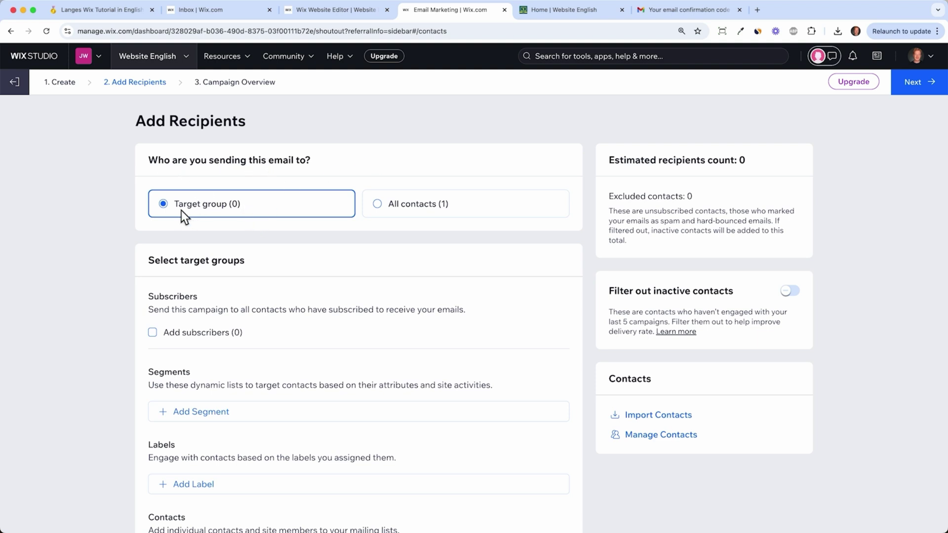
# Target All contacts (1) after finding the Target group option has no segments to choose
pyautogui.click(407, 208)
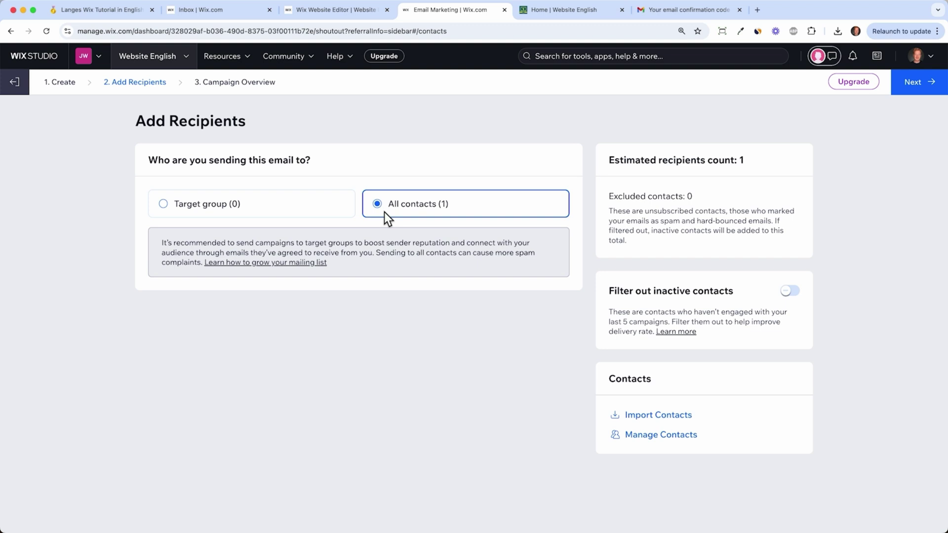
pyautogui.click(212, 212)
pyautogui.scroll(-2, 303, 318)
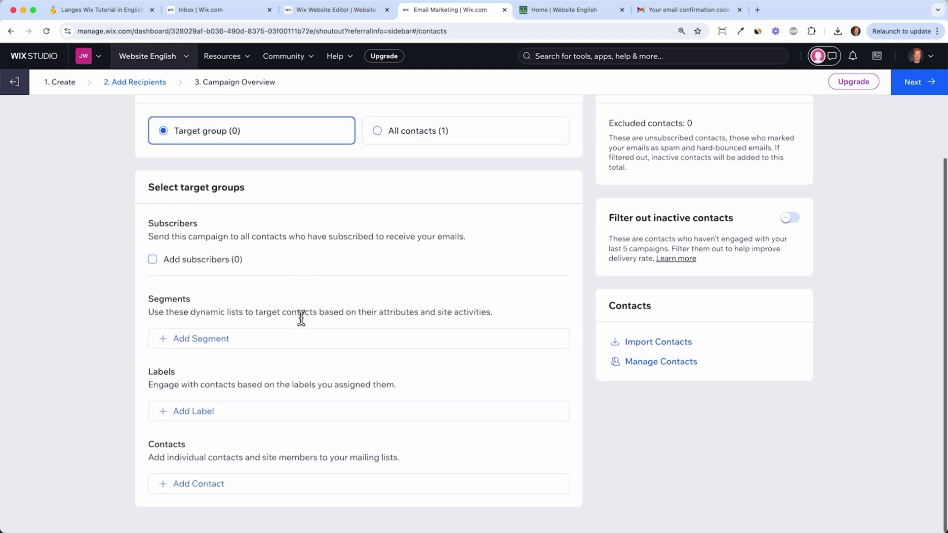
pyautogui.click(192, 339)
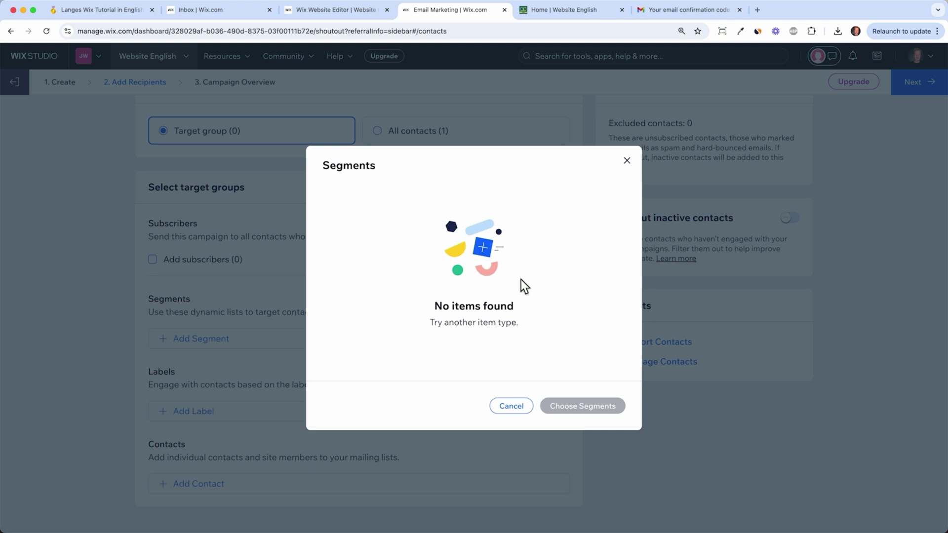
pyautogui.click(627, 161)
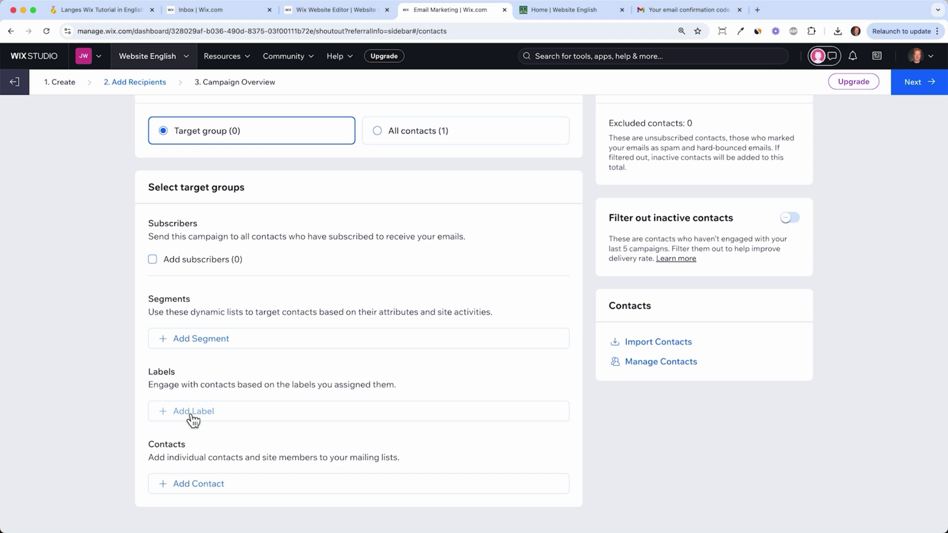
pyautogui.scroll(2, 256, 212)
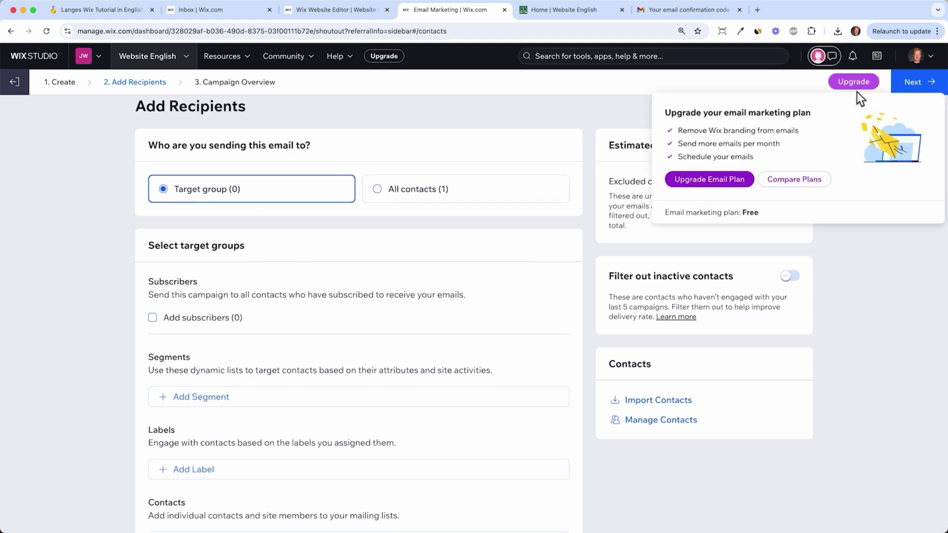
pyautogui.click(436, 198)
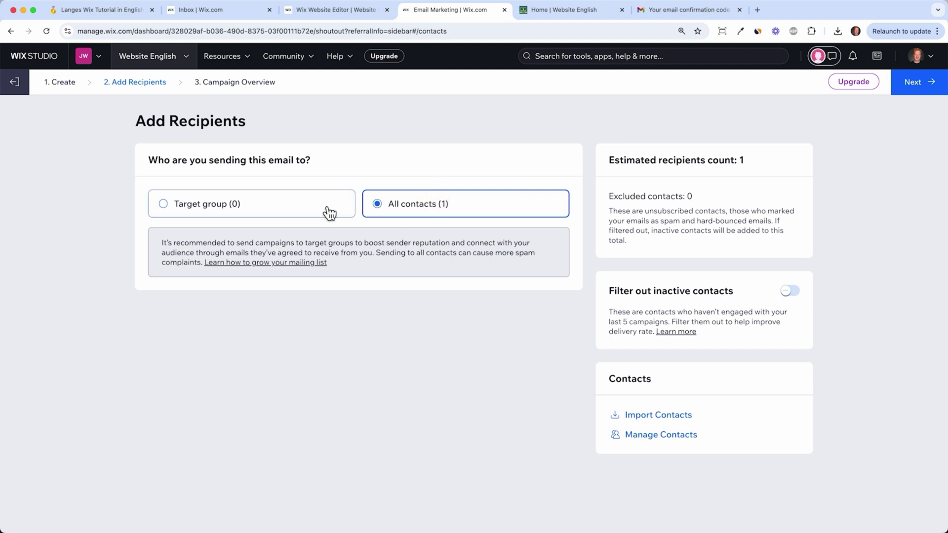
pyautogui.click(311, 216)
pyautogui.scroll(-1, 243, 413)
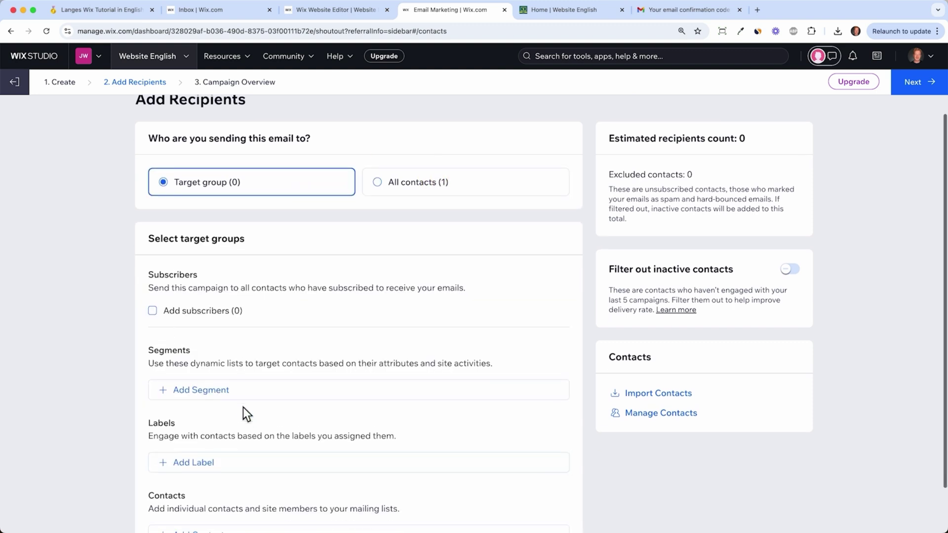
pyautogui.click(445, 163)
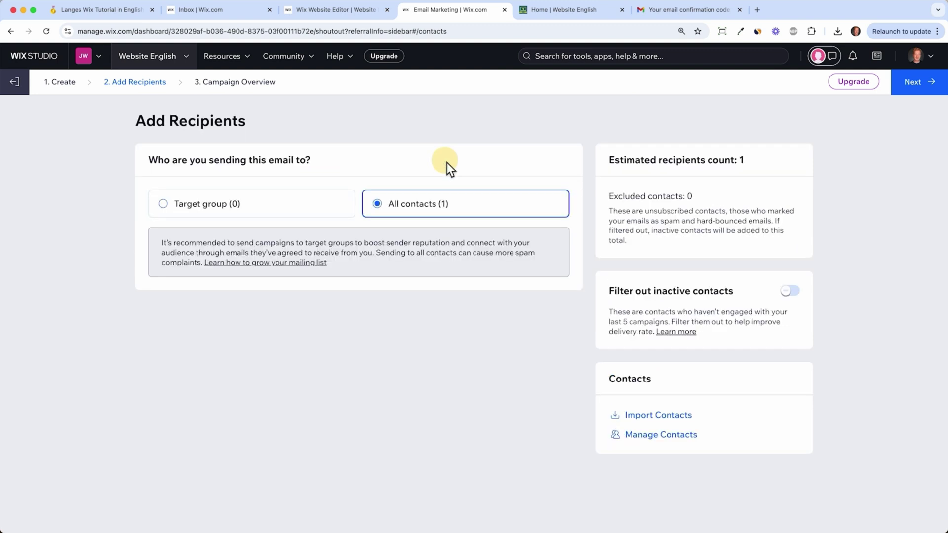
# Review the campaign overview: subject Monthly Newsletter, the default sender and reply-to, and 1 estimated recipient
pyautogui.click(929, 88)
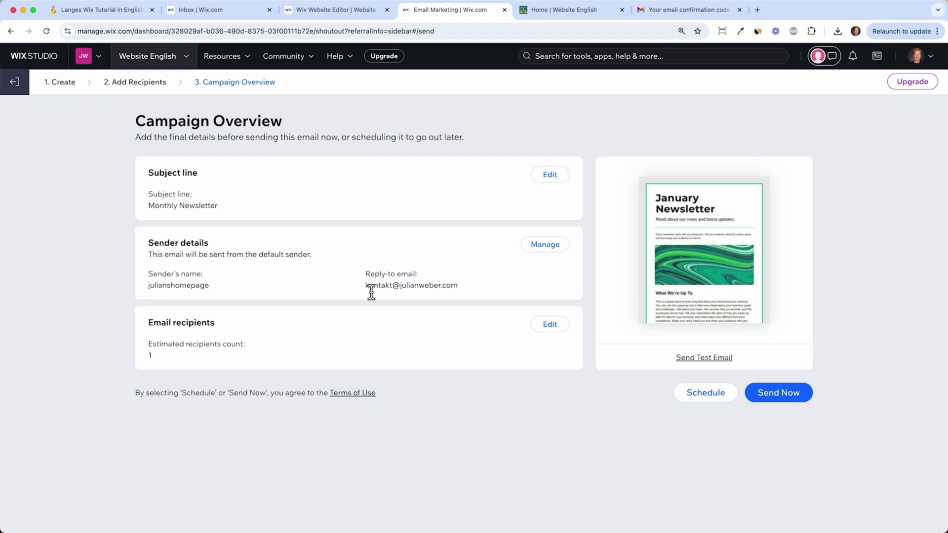
pyautogui.moveTo(366, 289); pyautogui.dragTo(483, 299)
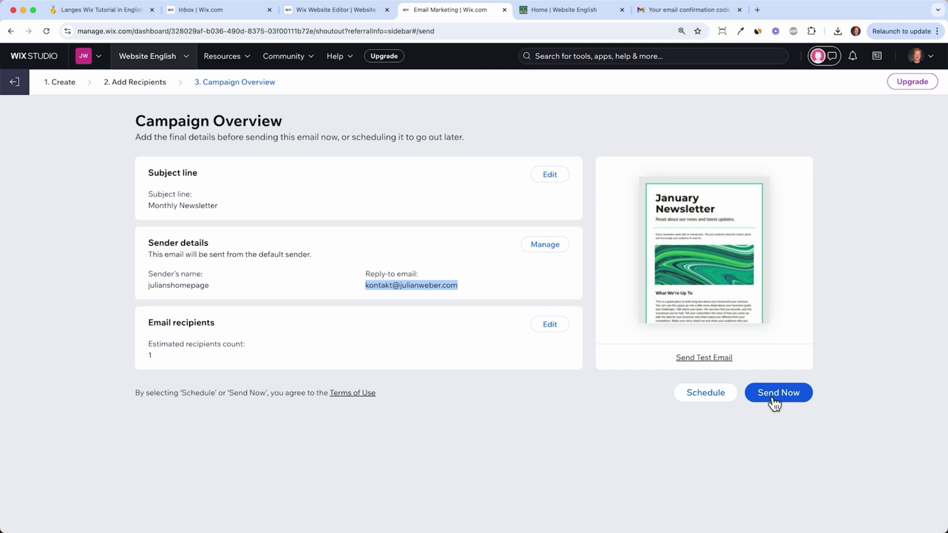
pyautogui.click(872, 266)
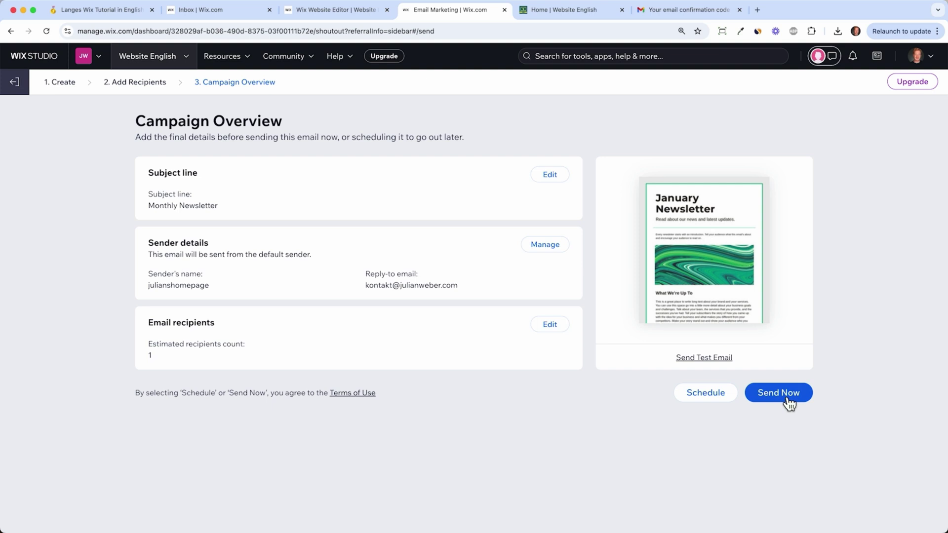
# Leave the unsent campaign for the Automations page and check the live site's chat window
pyautogui.click(20, 84)
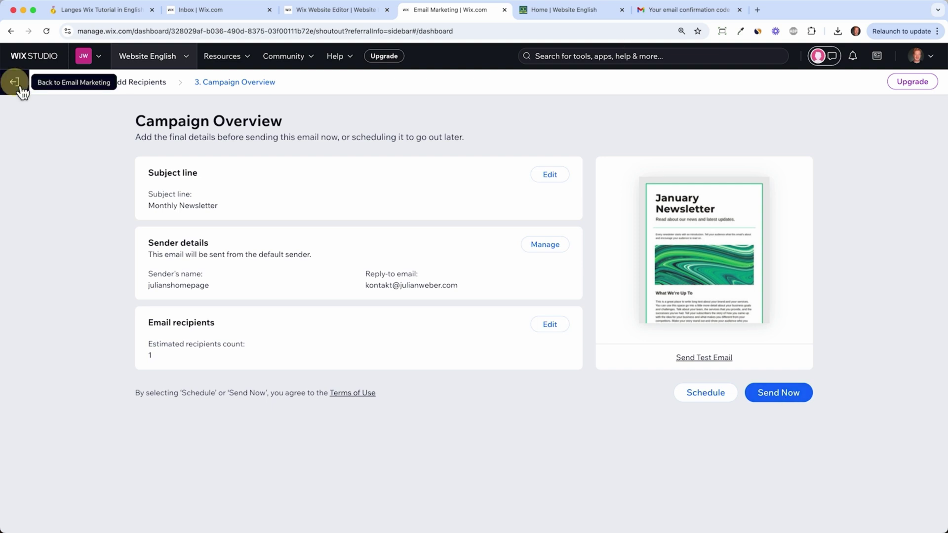
pyautogui.click(81, 462)
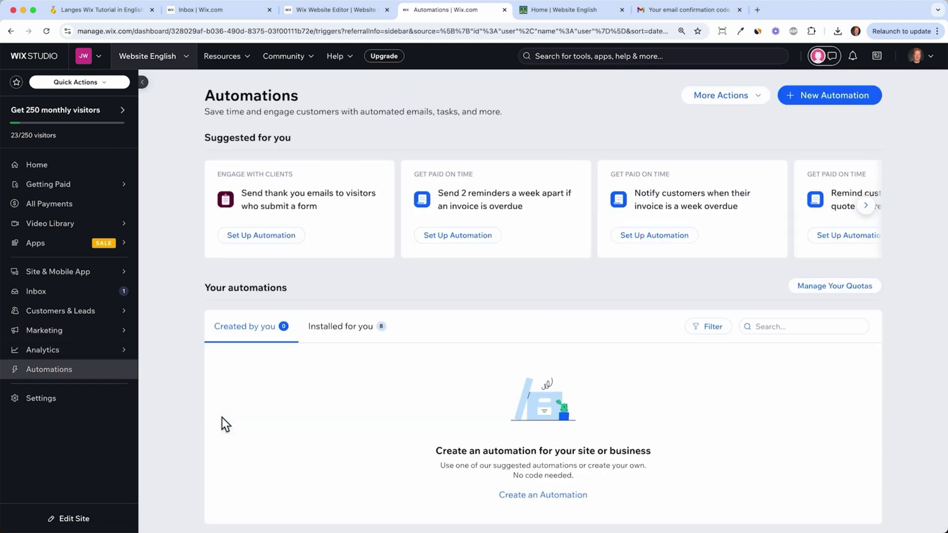
pyautogui.click(568, 18)
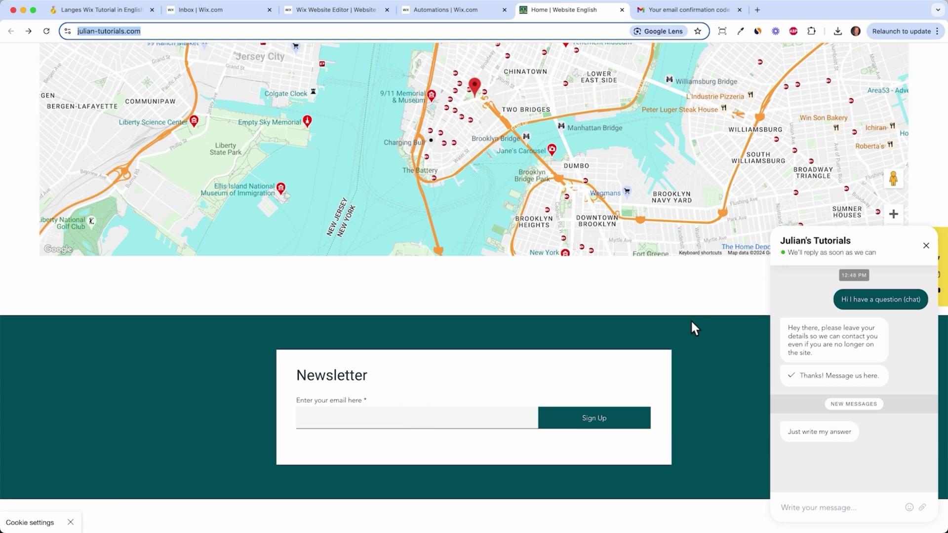
pyautogui.scroll(10, 694, 316)
pyautogui.click(589, 187)
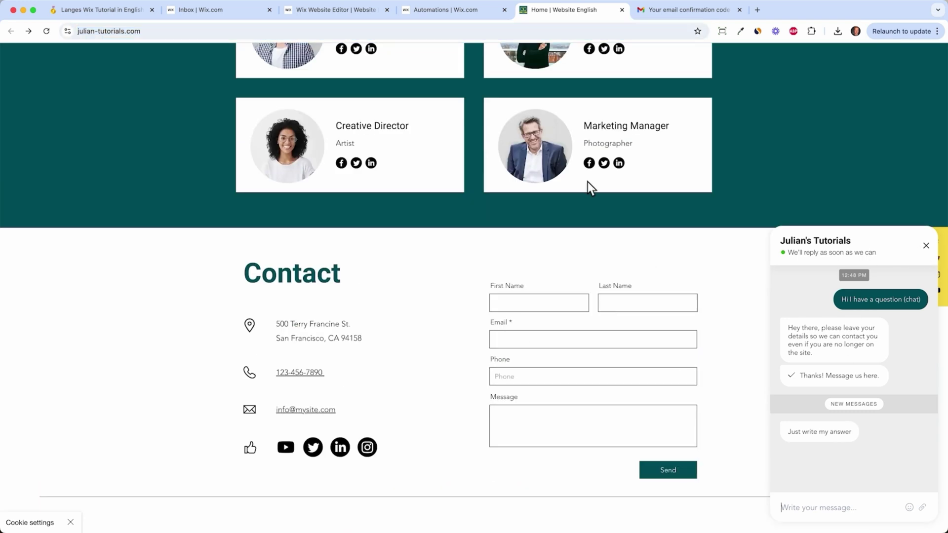
pyautogui.click(927, 245)
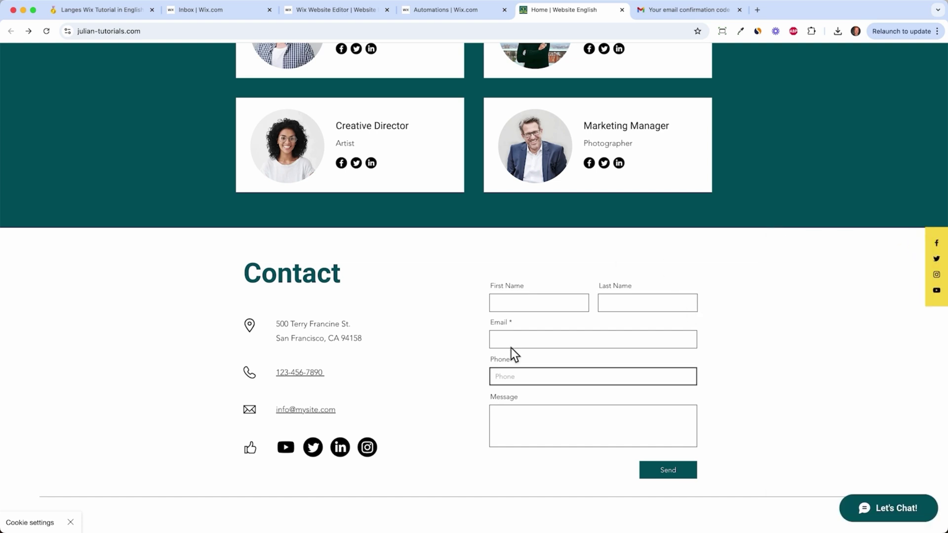
# Open and close the live site's chat panel again, then return to the Automations dashboard
pyautogui.click(451, 16)
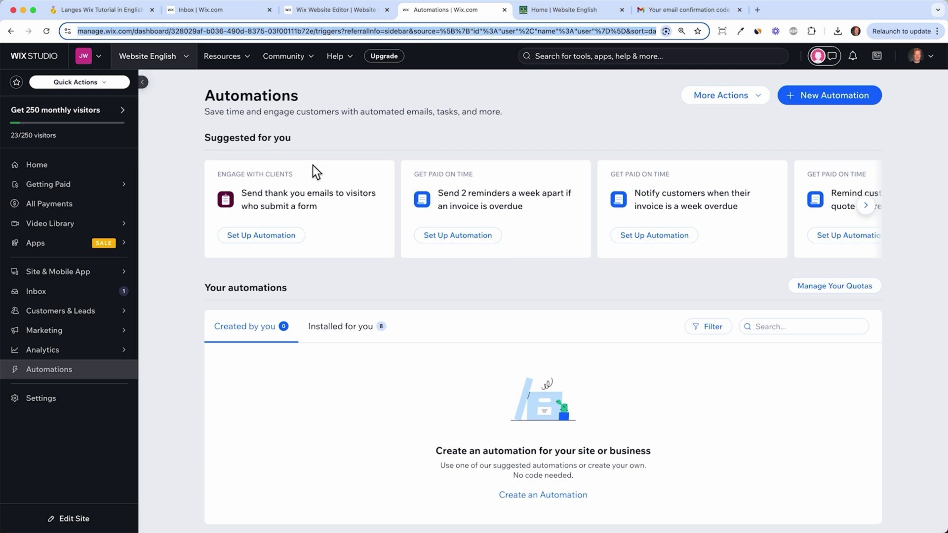
pyautogui.click(558, 10)
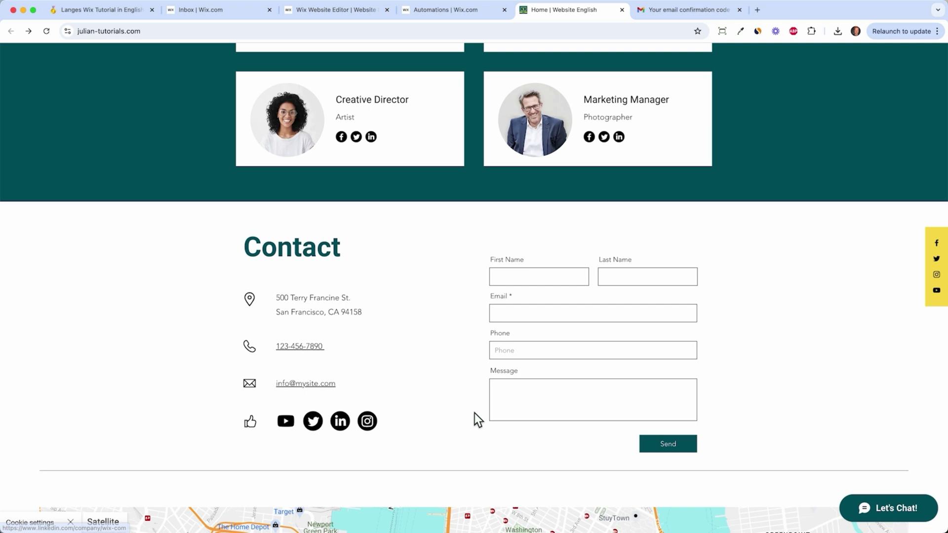
pyautogui.scroll(-3, 475, 415)
pyautogui.click(890, 507)
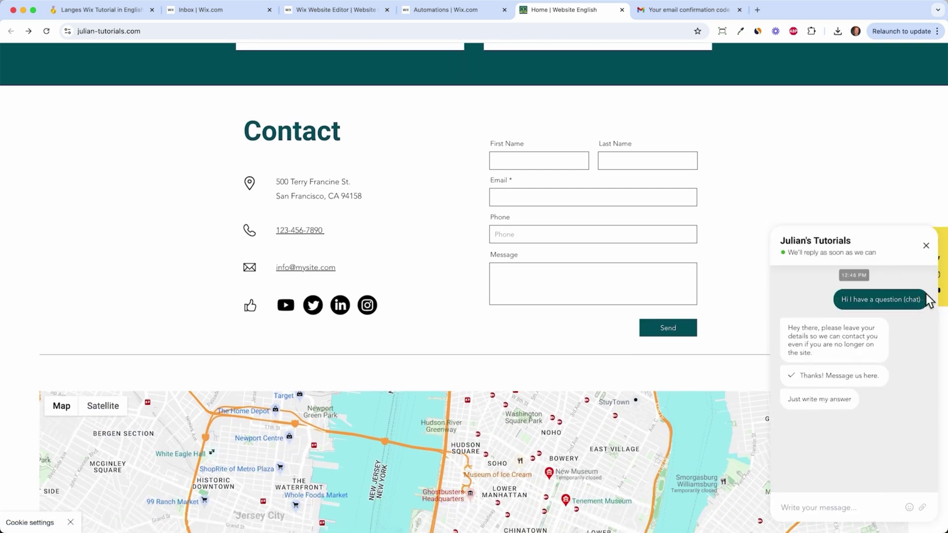
pyautogui.click(929, 247)
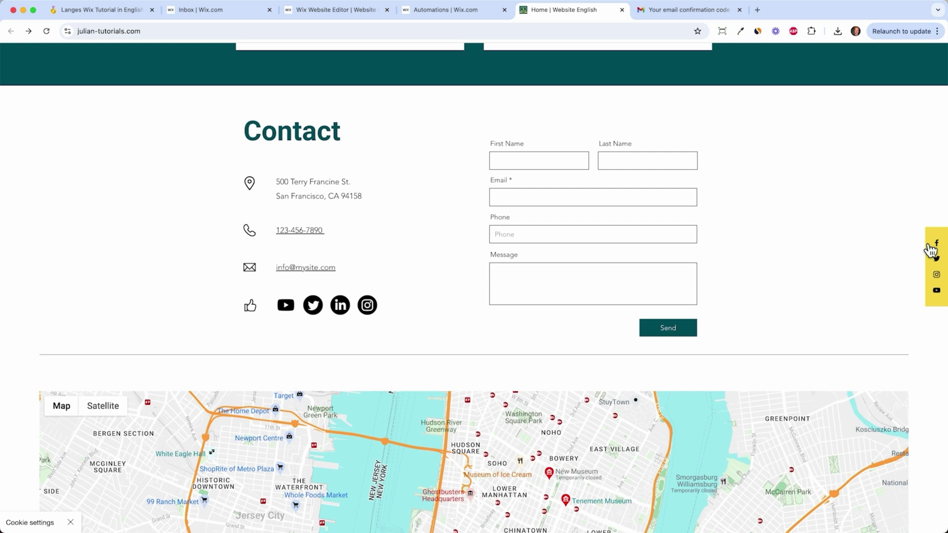
pyautogui.click(419, 10)
# Go to the Inbox and view the contact's form-submission thread and the visitor's chat
pyautogui.click(832, 69)
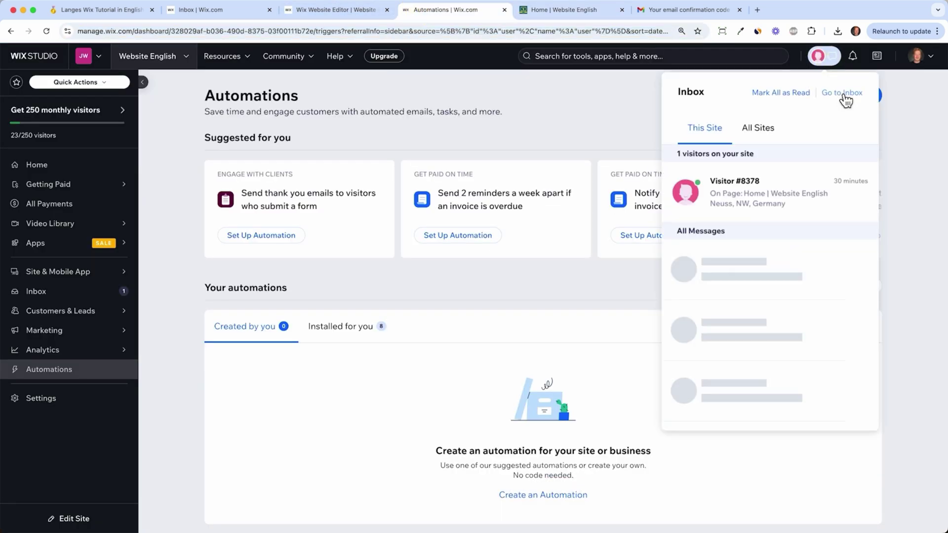
pyautogui.click(842, 94)
pyautogui.click(241, 148)
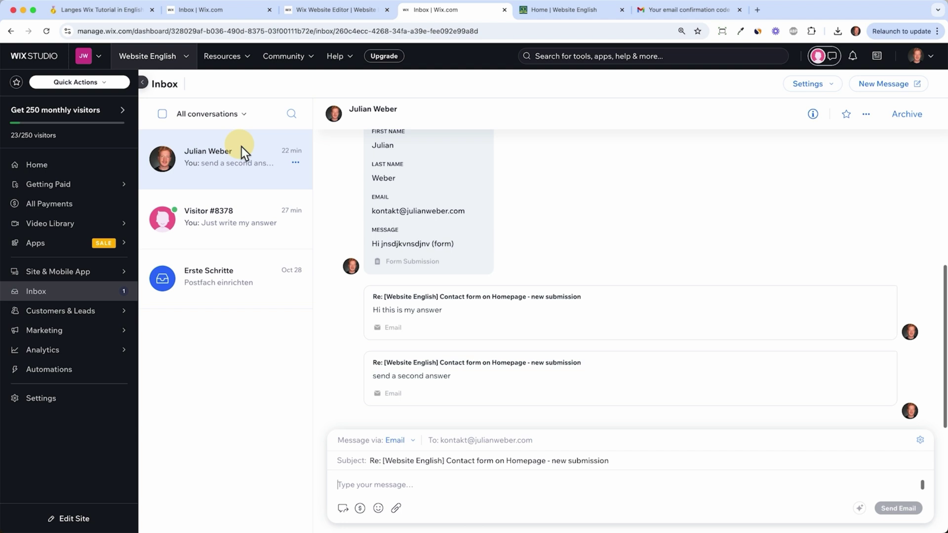
pyautogui.click(235, 230)
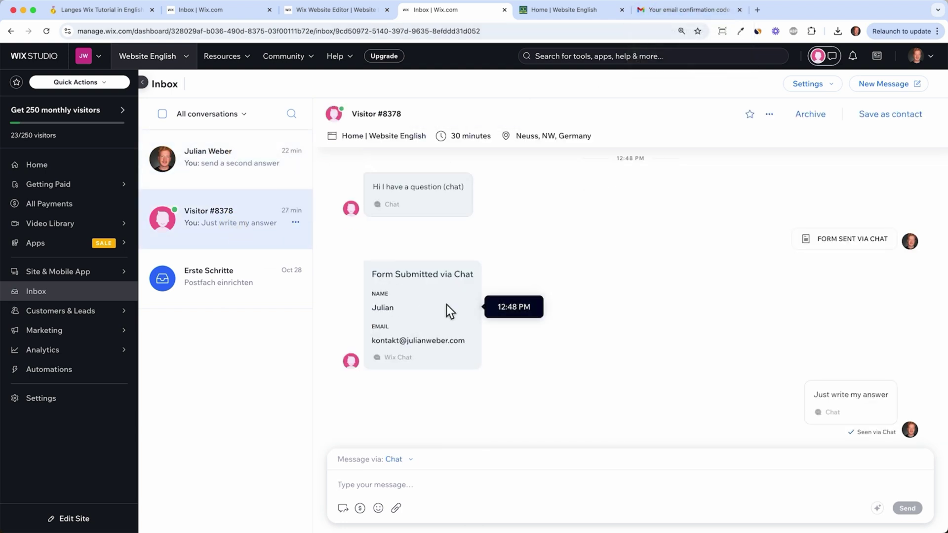
# Reread the contact's two email replies, then scroll the live site to its Newsletter sign-up section
pyautogui.click(217, 186)
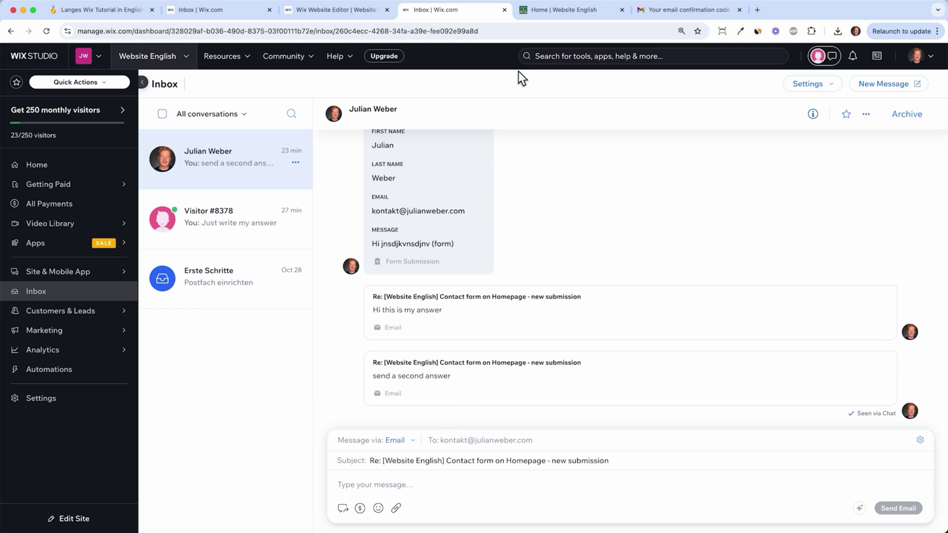
pyautogui.click(570, 11)
pyautogui.scroll(-10, 510, 316)
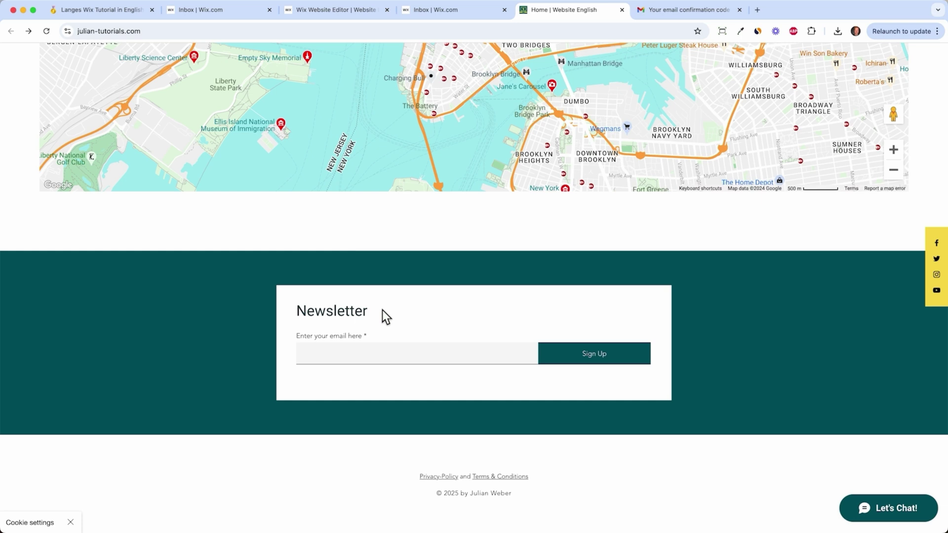
# Open Marketing > Email Marketing on the dashboard and look over the page
pyautogui.click(426, 10)
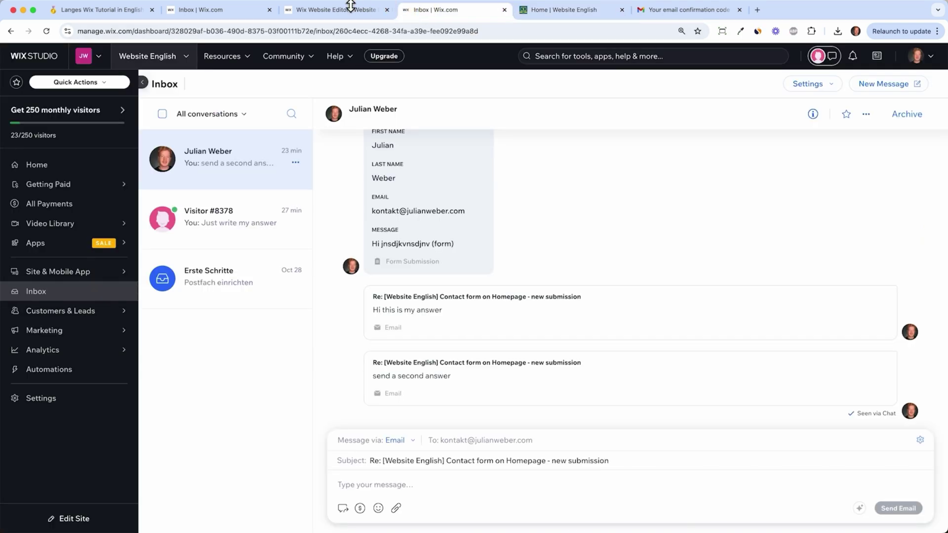
pyautogui.moveTo(95, 330)
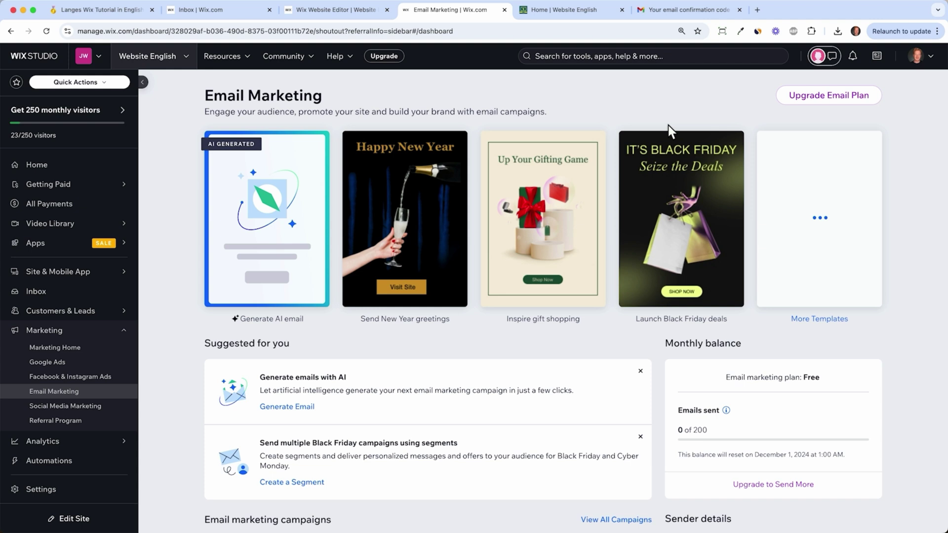
pyautogui.scroll(-3, 624, 177)
pyautogui.scroll(1, 547, 360)
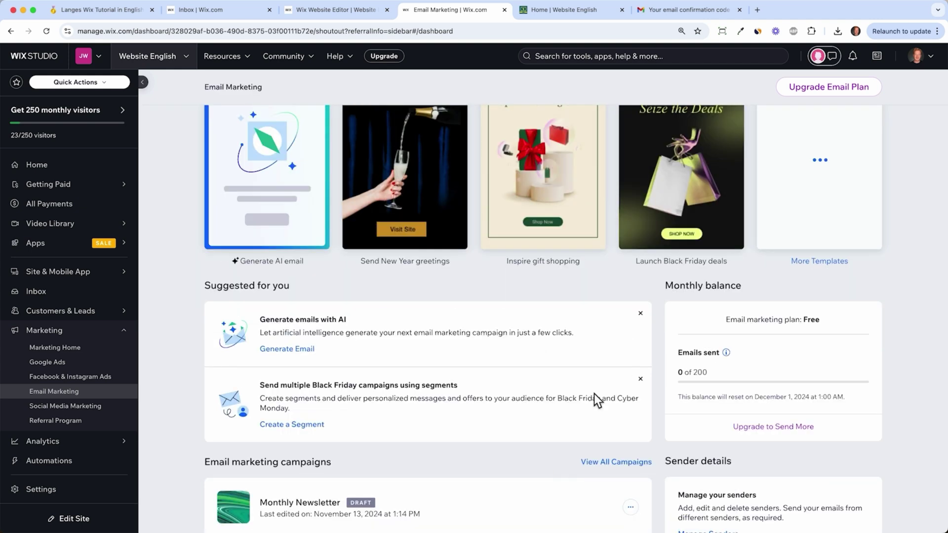
pyautogui.scroll(2, 515, 393)
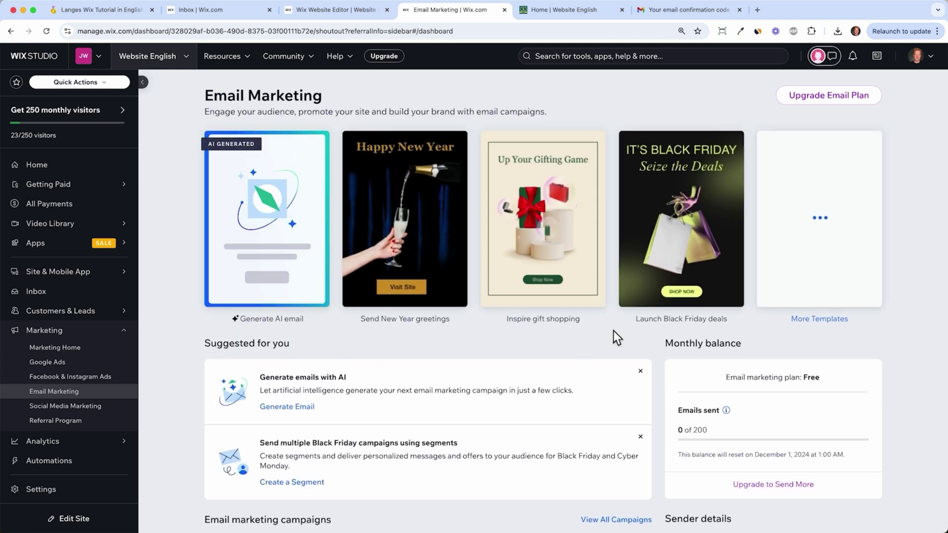
pyautogui.moveTo(430, 294)
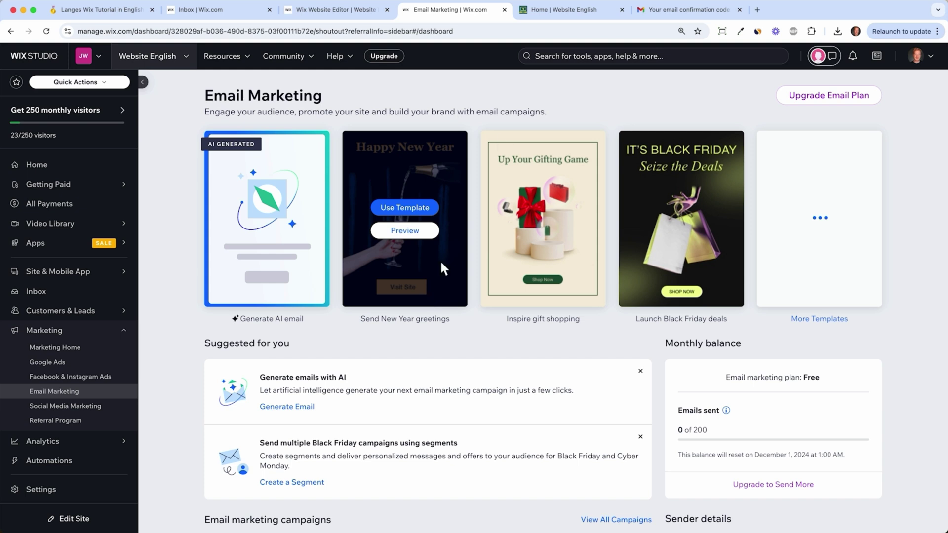
# On the live site, open and close the visitor chat, then scroll up to the Contact form
pyautogui.click(568, 10)
pyautogui.click(854, 500)
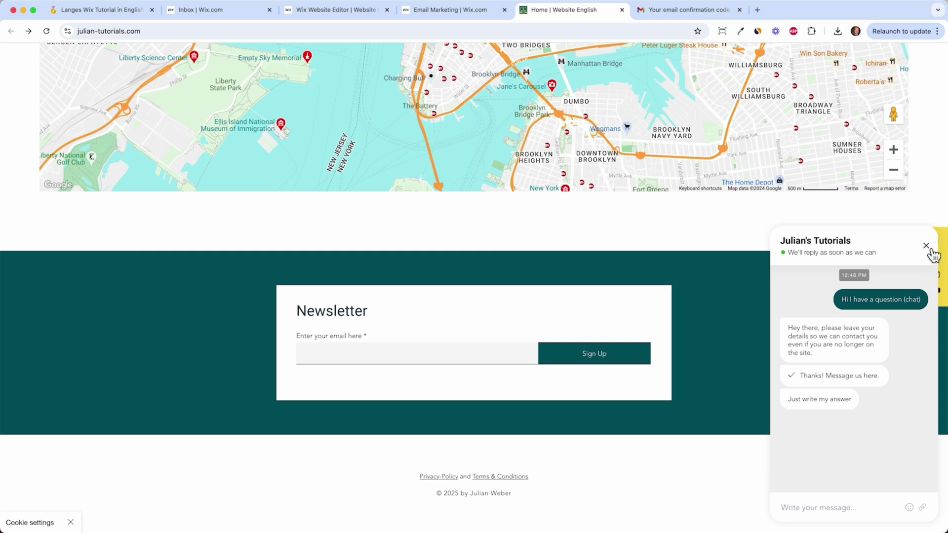
pyautogui.click(926, 246)
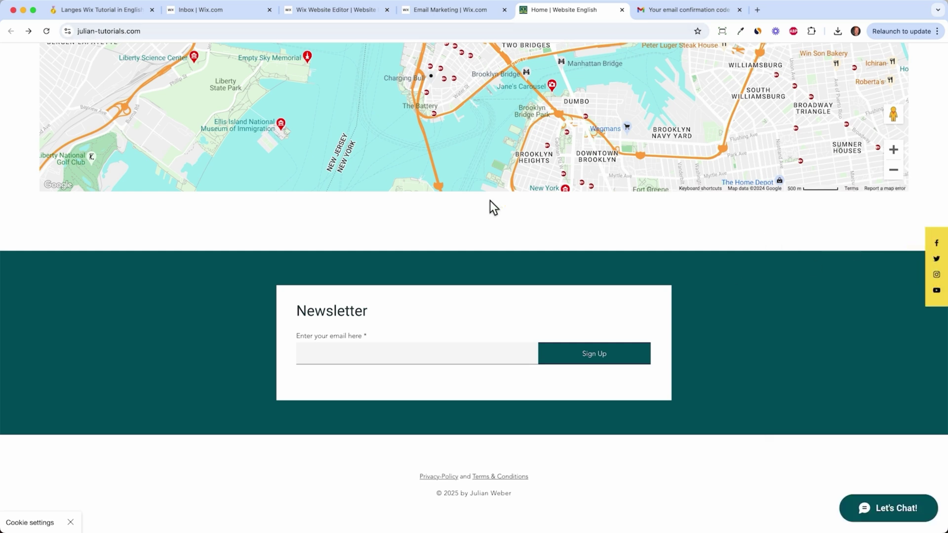
pyautogui.scroll(10, 490, 201)
pyautogui.scroll(2, 490, 201)
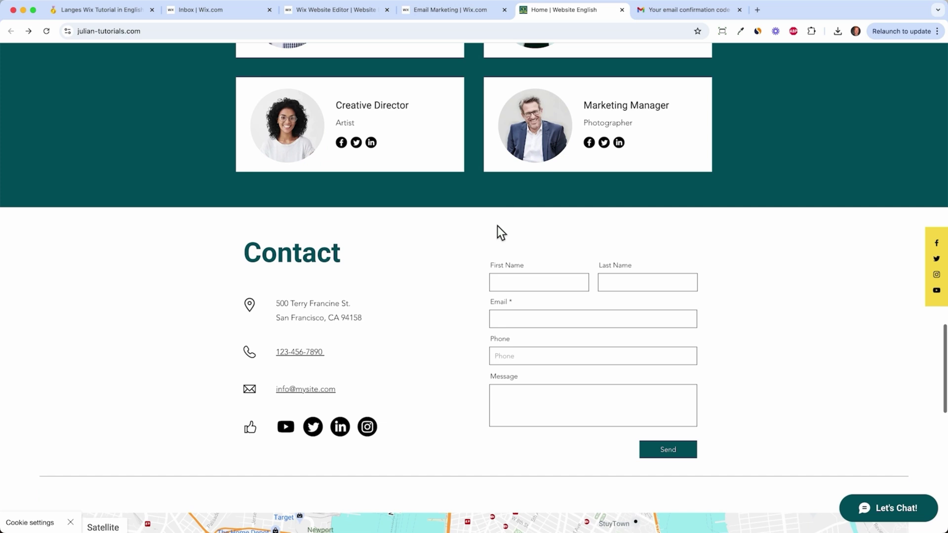